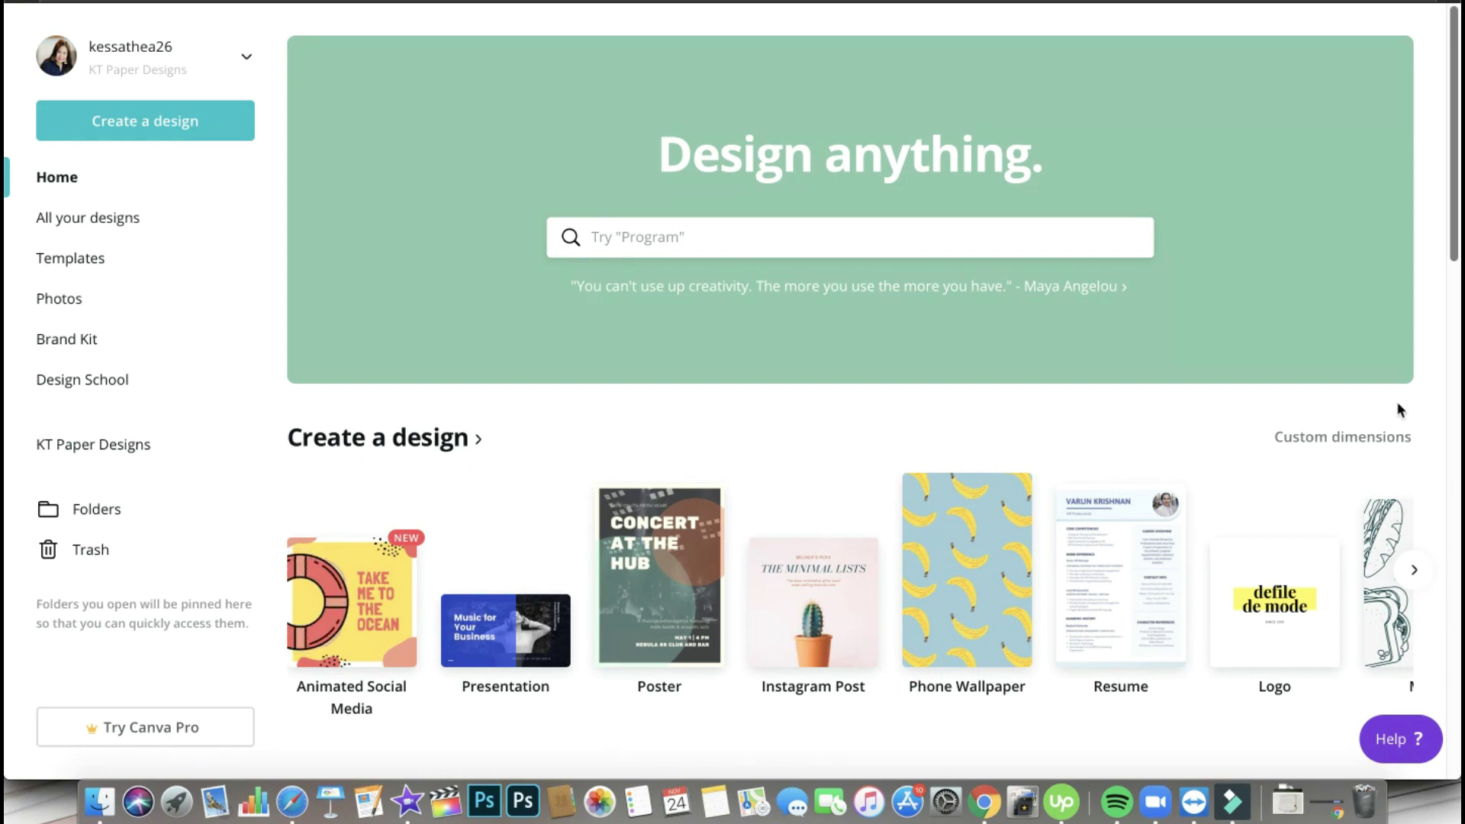
# Enter custom design dimensions of 1920 width by 1080 height in px
pyautogui.click(202, 126)
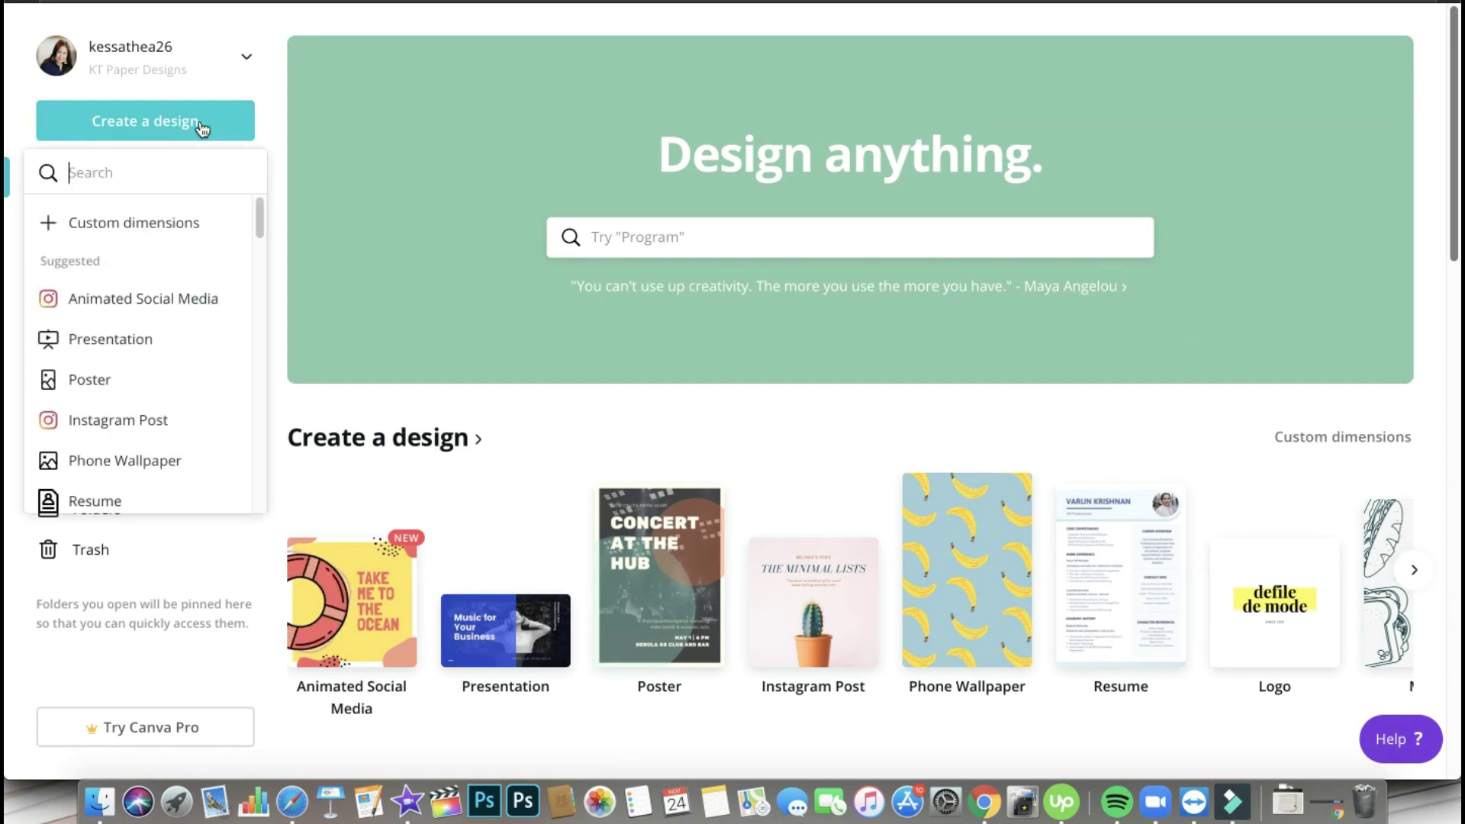
pyautogui.click(140, 229)
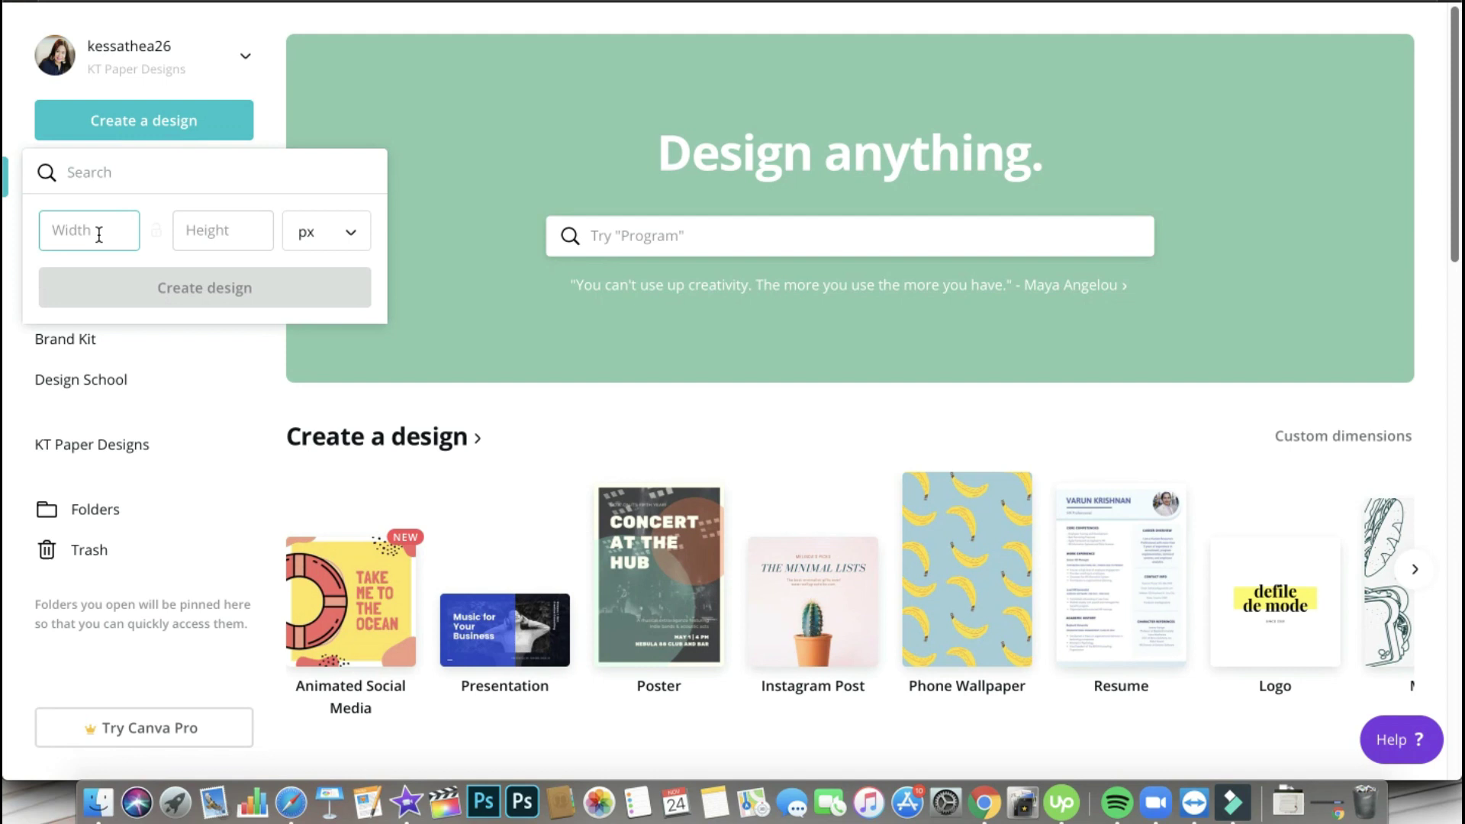
pyautogui.write('1920')
pyautogui.click(219, 230)
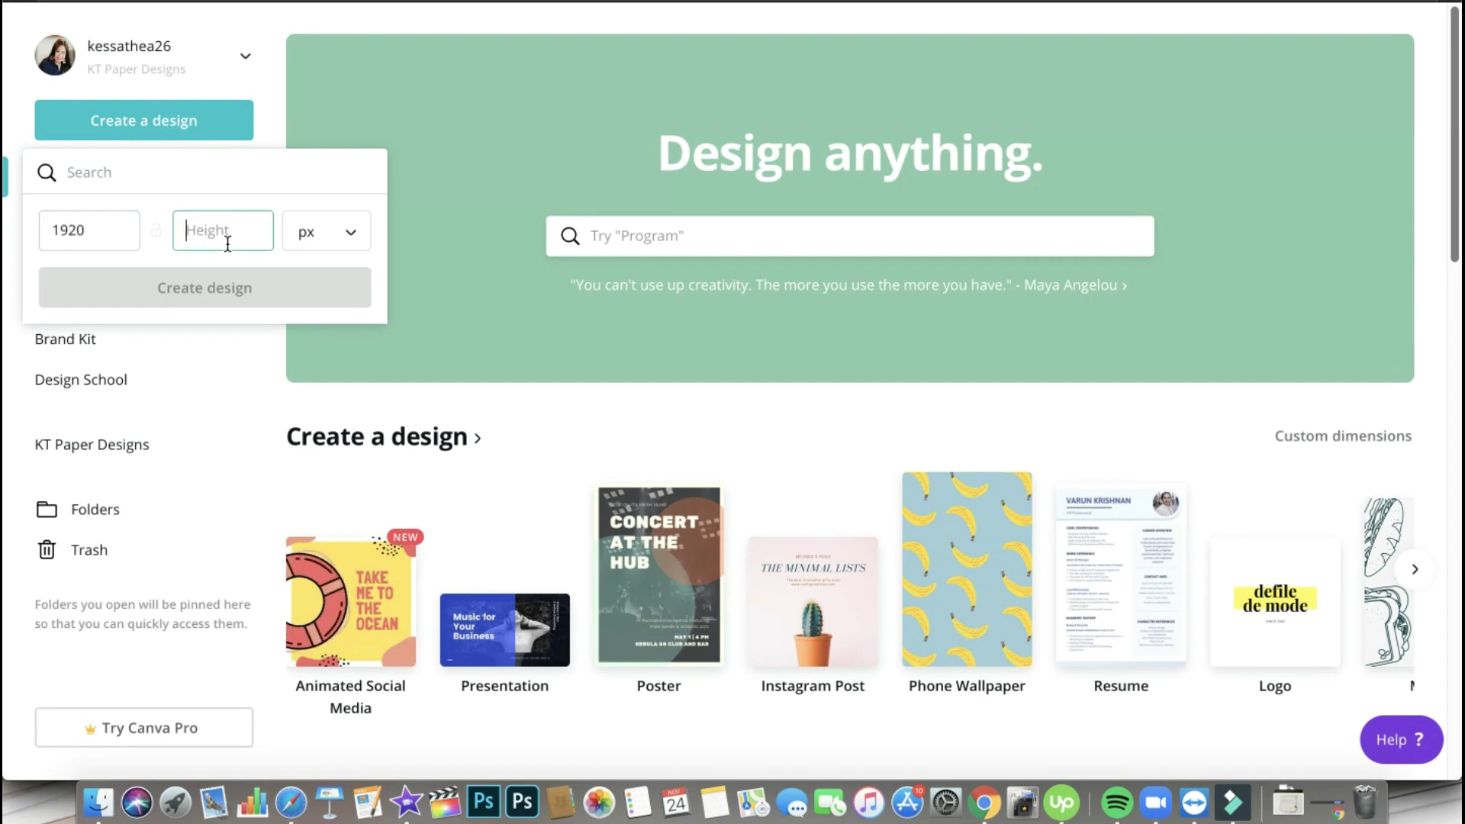
pyautogui.write('1080')
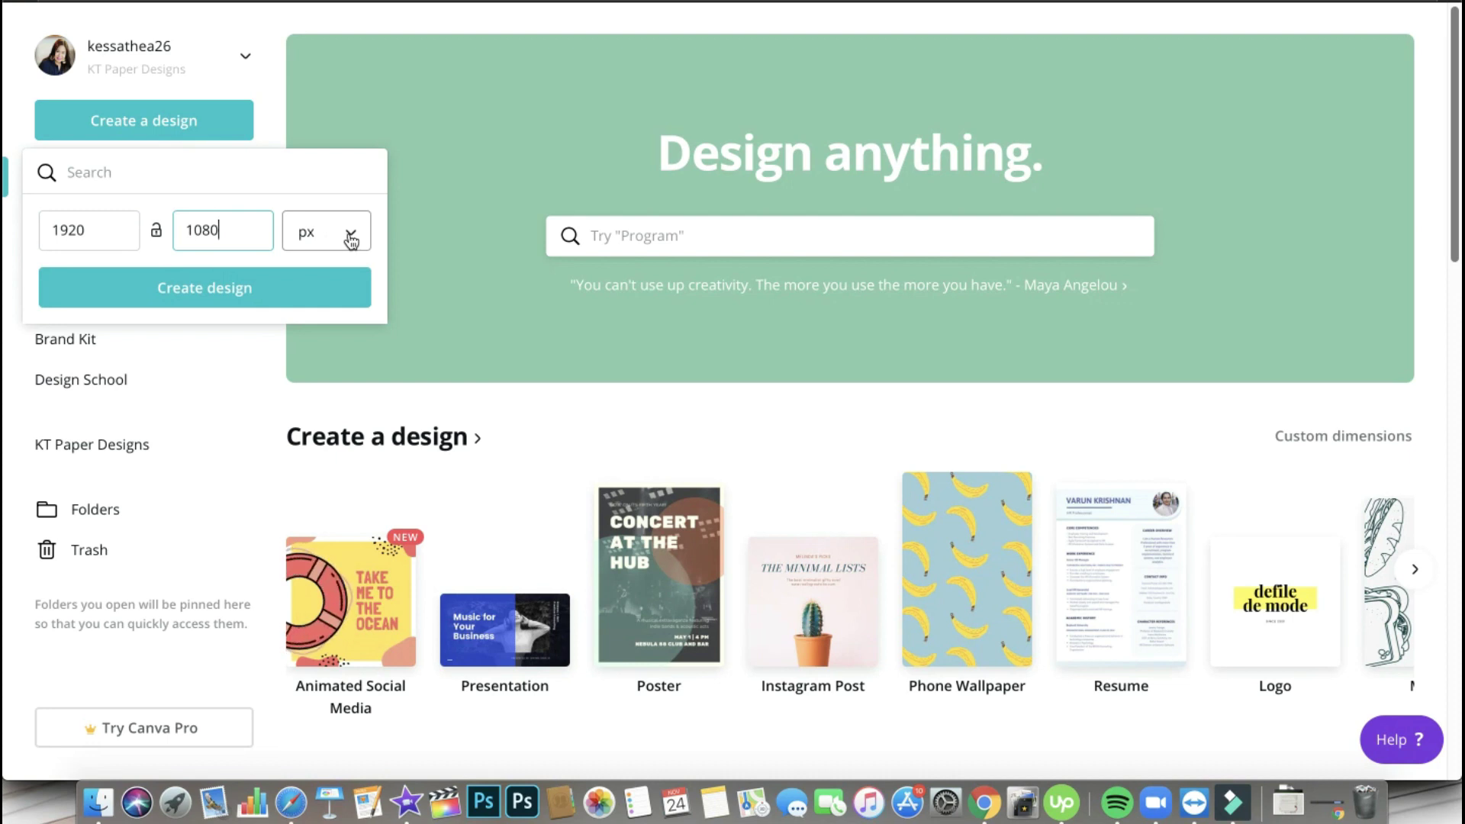
pyautogui.click(352, 238)
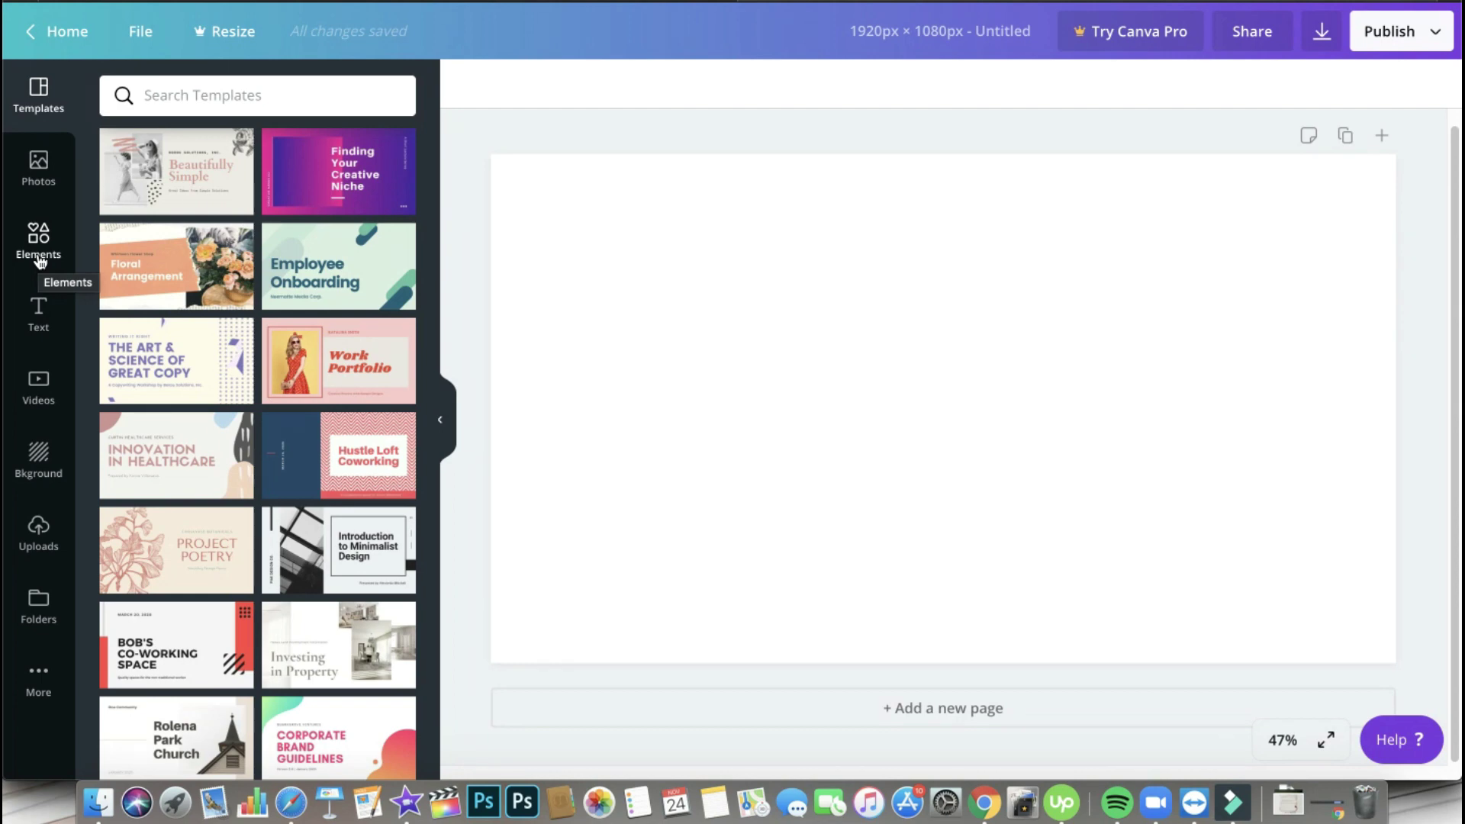
# Browse the full Stickers collection and its categories in the Elements panel
pyautogui.click(40, 262)
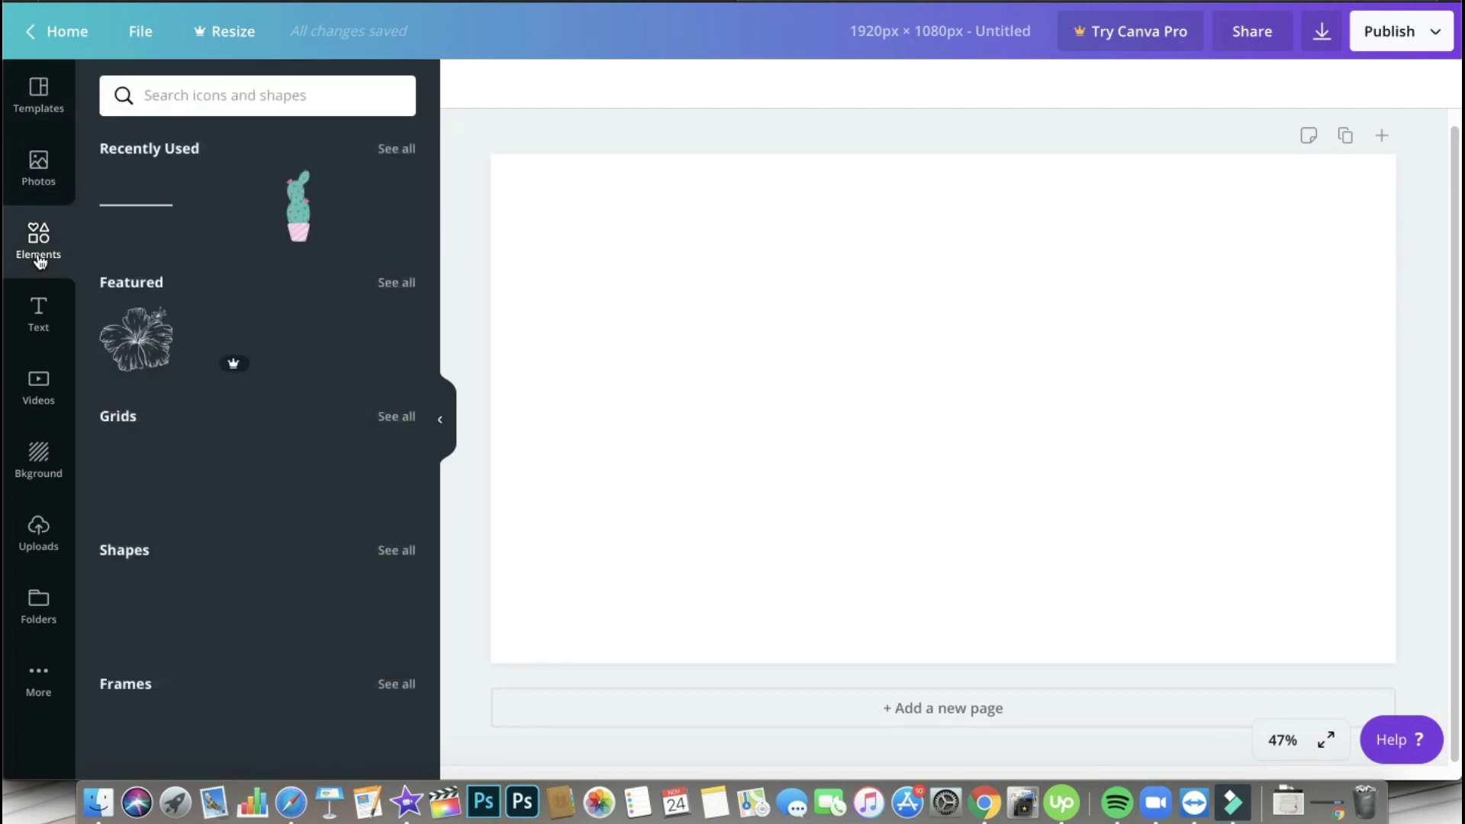
pyautogui.scroll(-5, 341, 357)
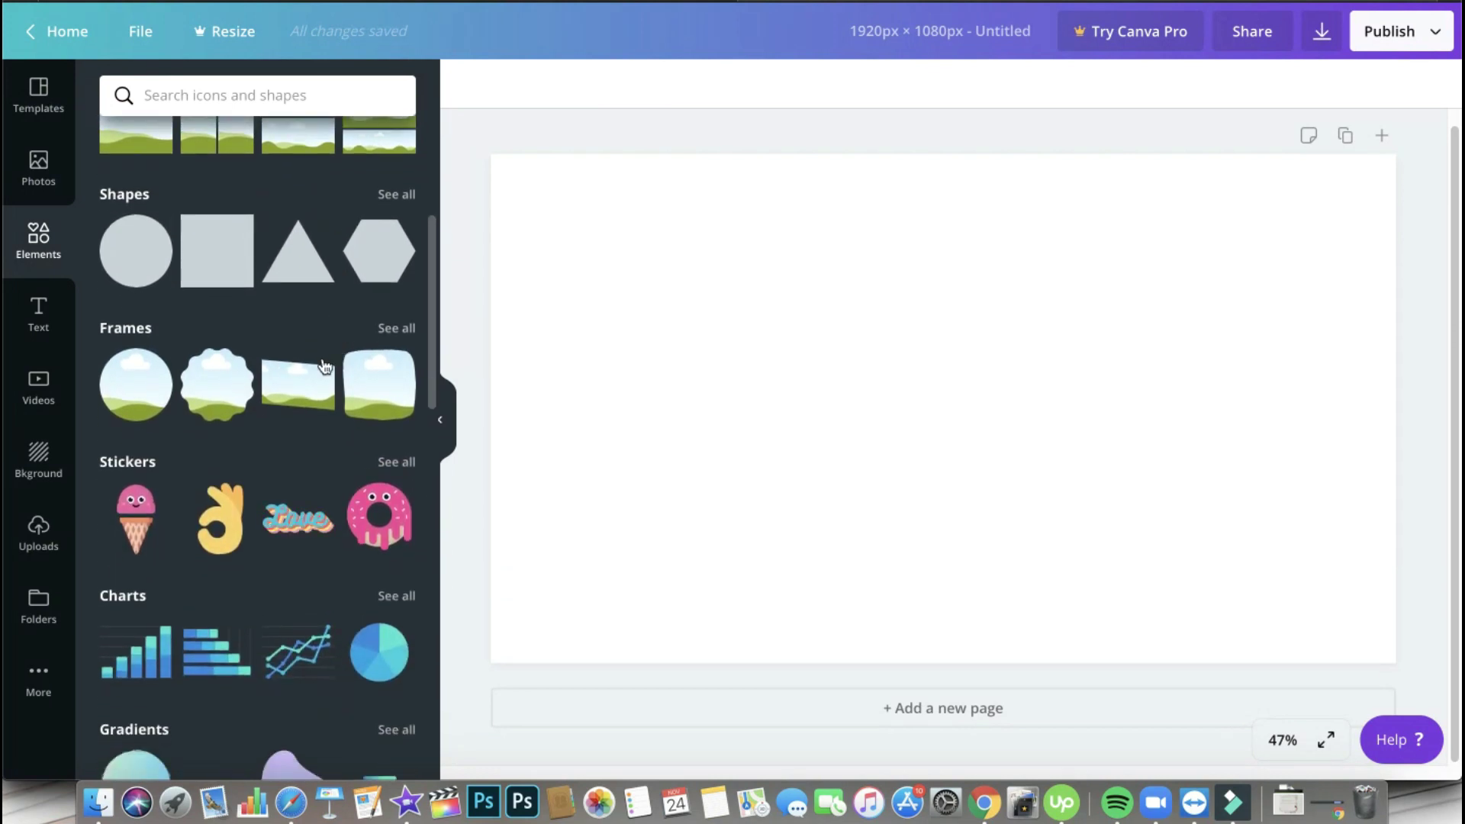
pyautogui.click(390, 463)
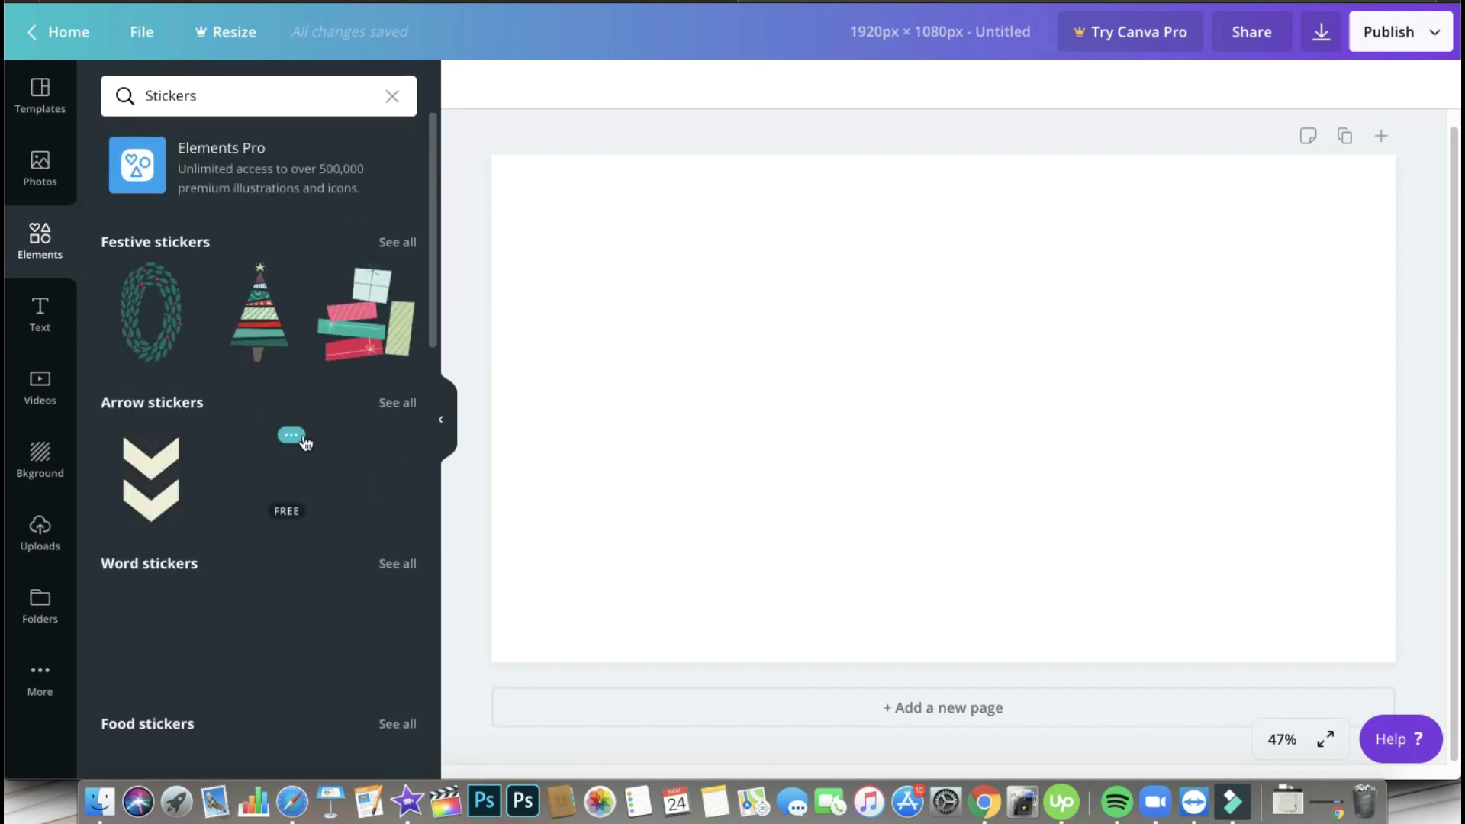
pyautogui.scroll(-8, 305, 437)
pyautogui.scroll(-6, 305, 442)
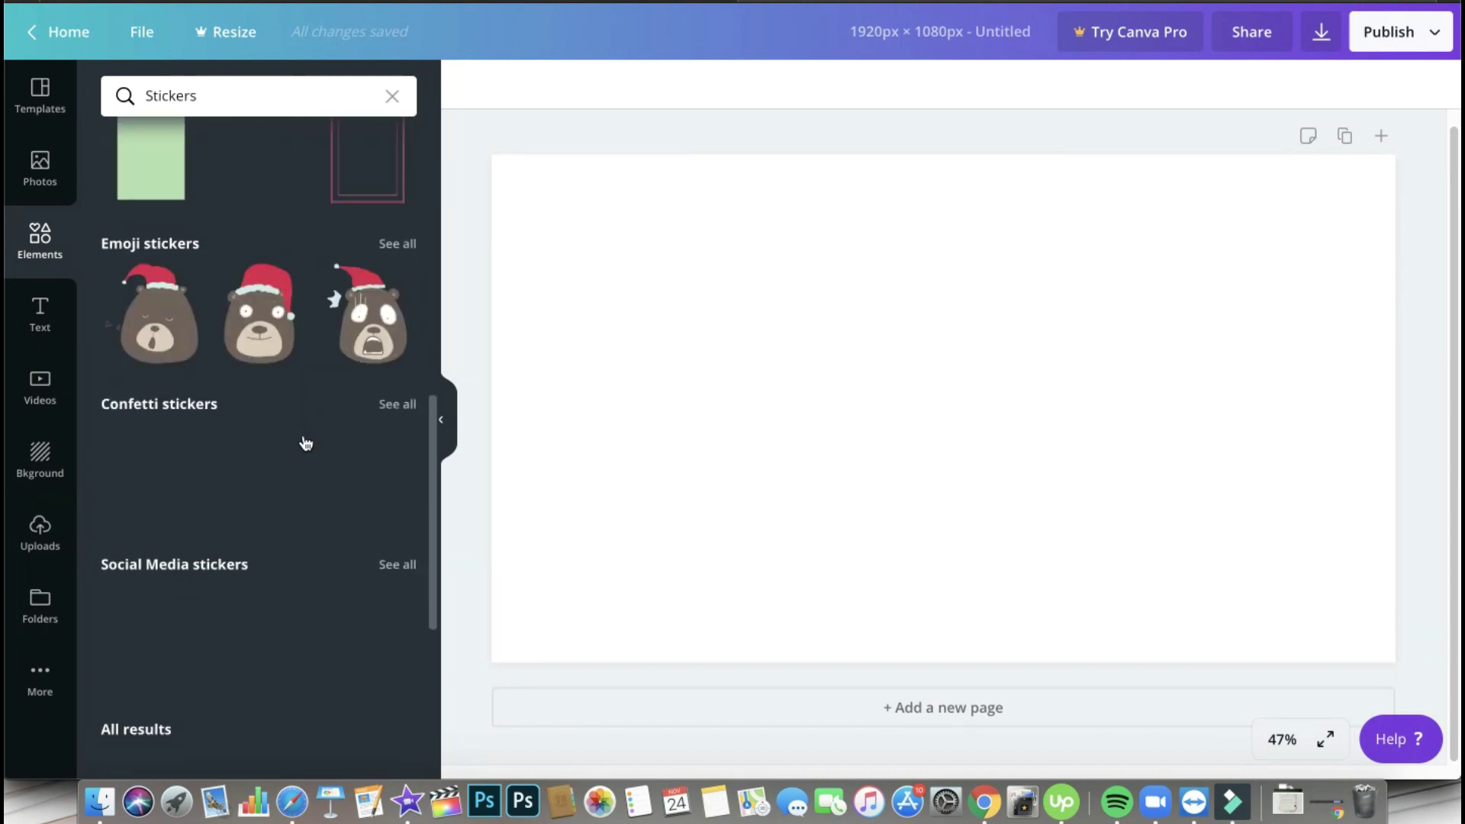
pyautogui.scroll(8, 306, 443)
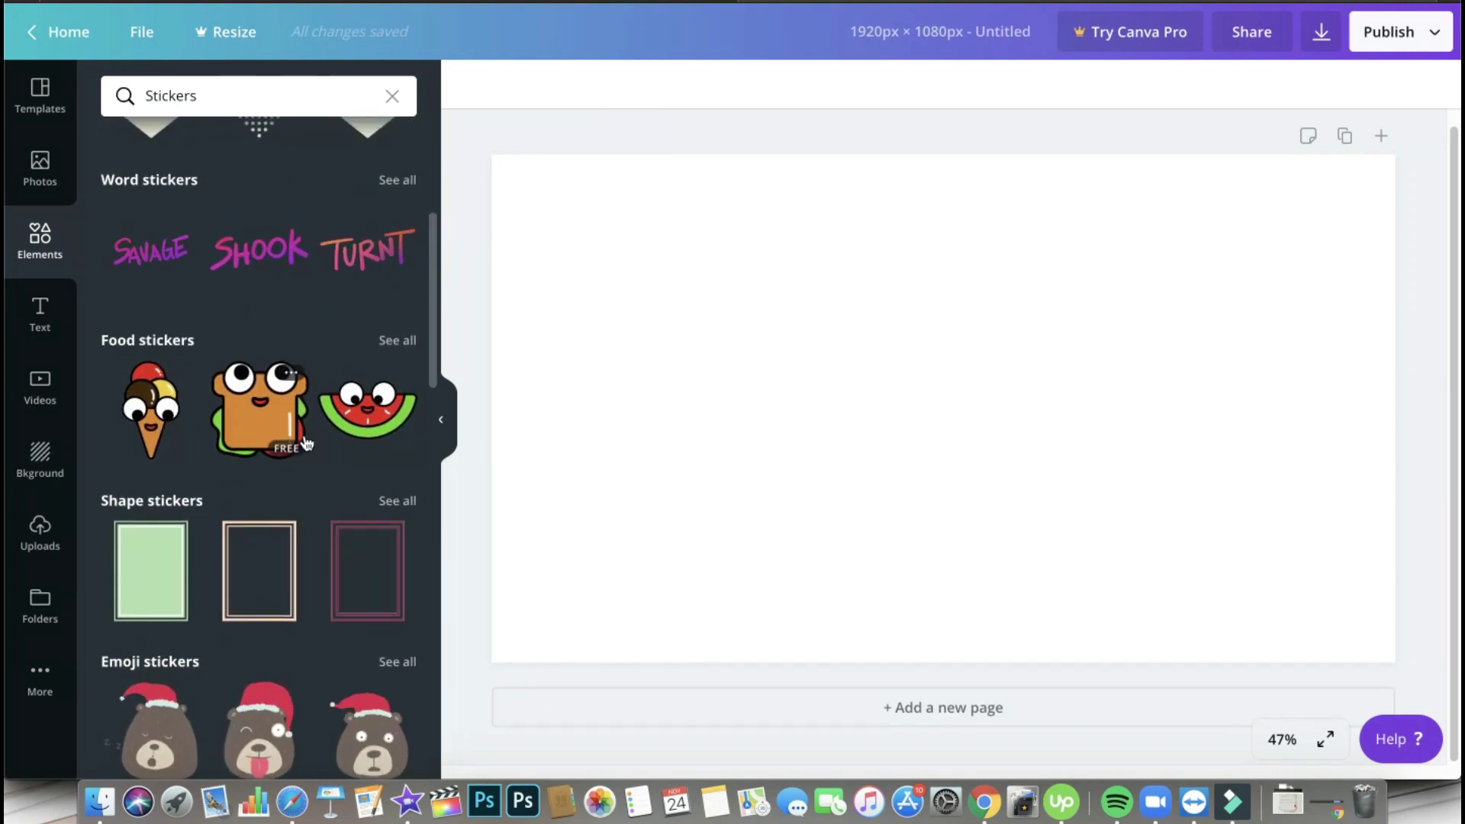
pyautogui.scroll(-3, 305, 441)
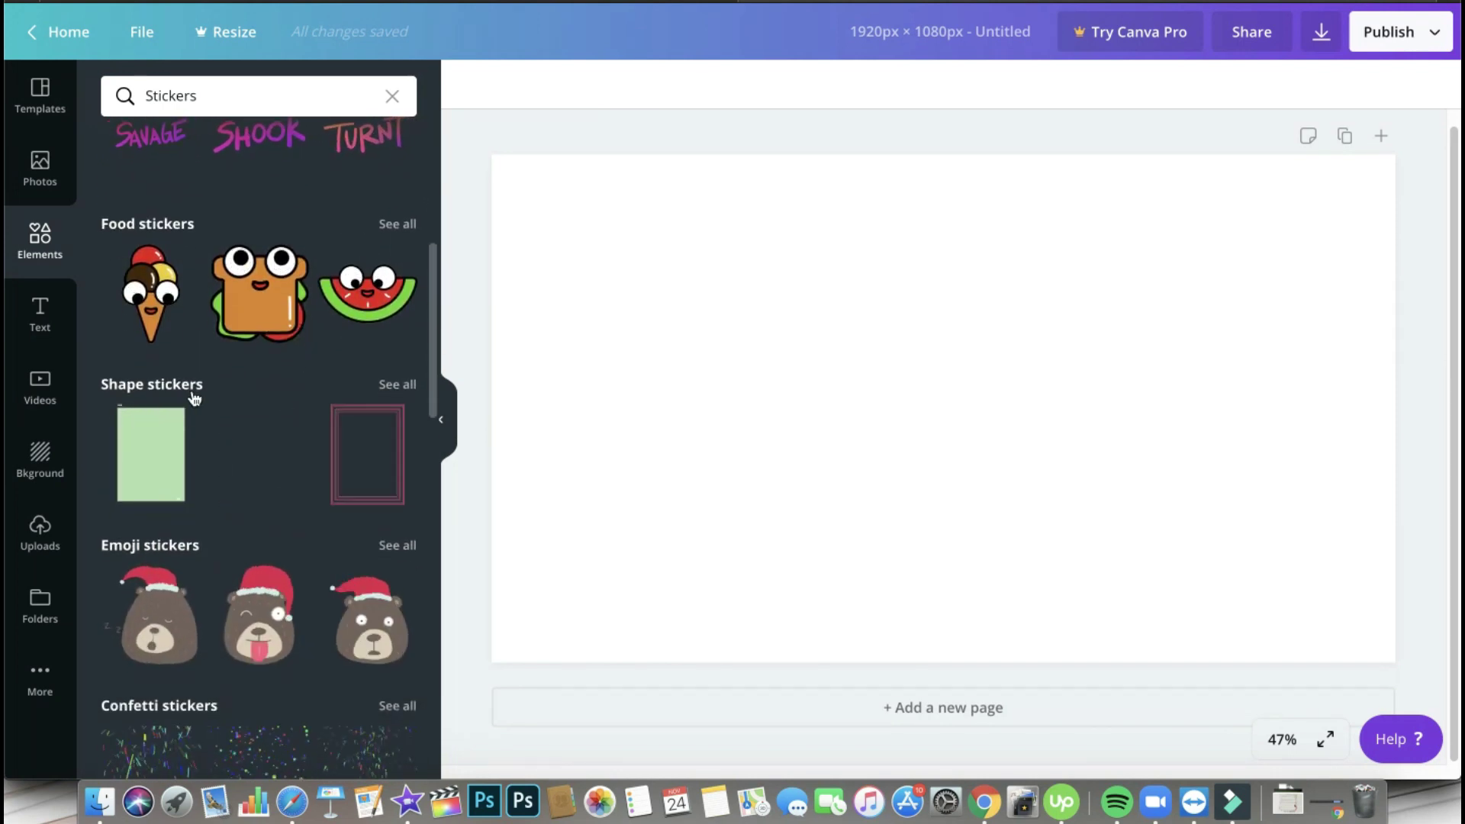
# Add the peach double-line frame from Shape stickers and rotate it to landscape
pyautogui.click(386, 388)
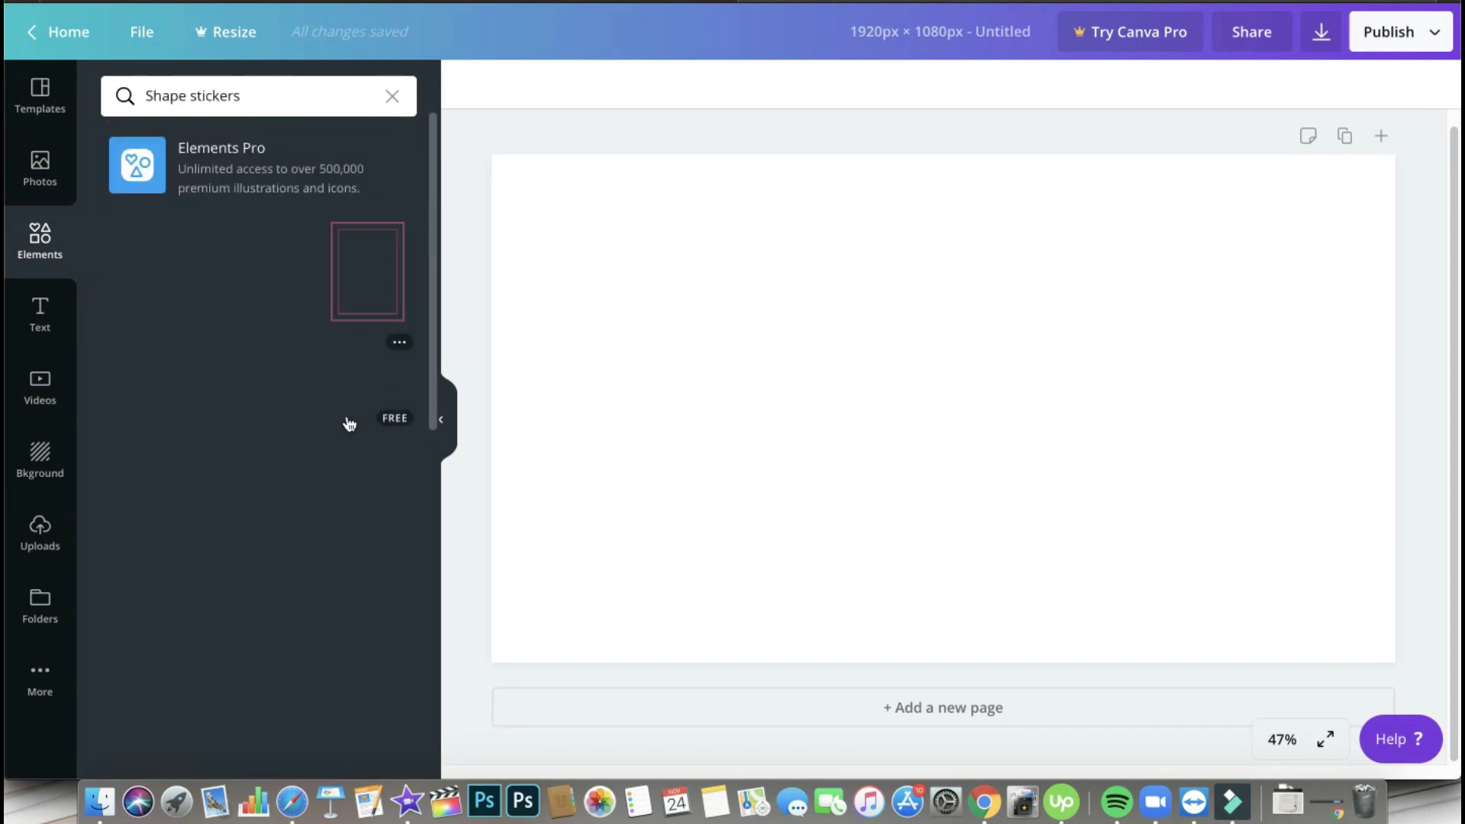
pyautogui.scroll(-5, 349, 423)
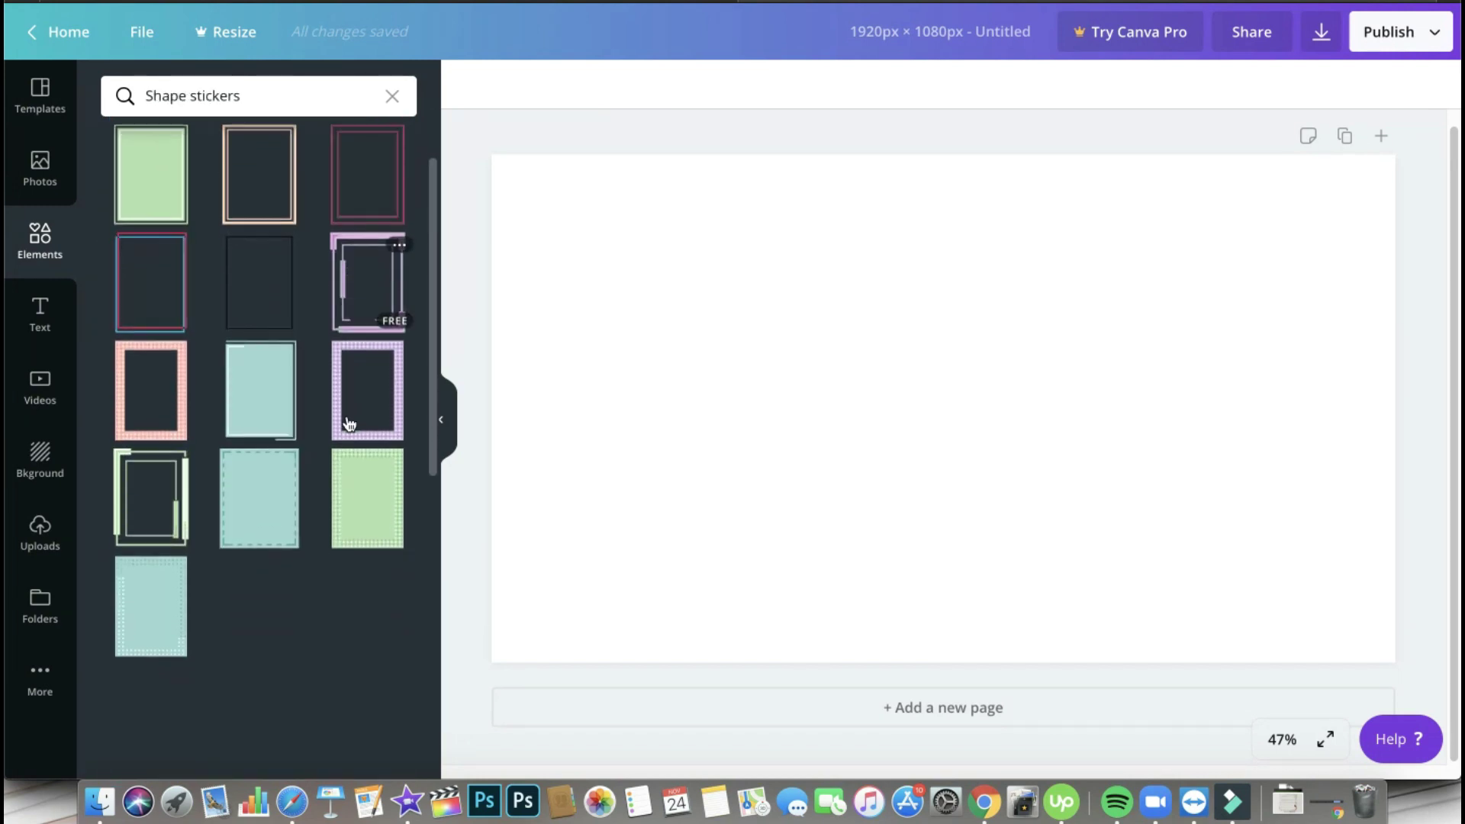
pyautogui.scroll(-1, 349, 424)
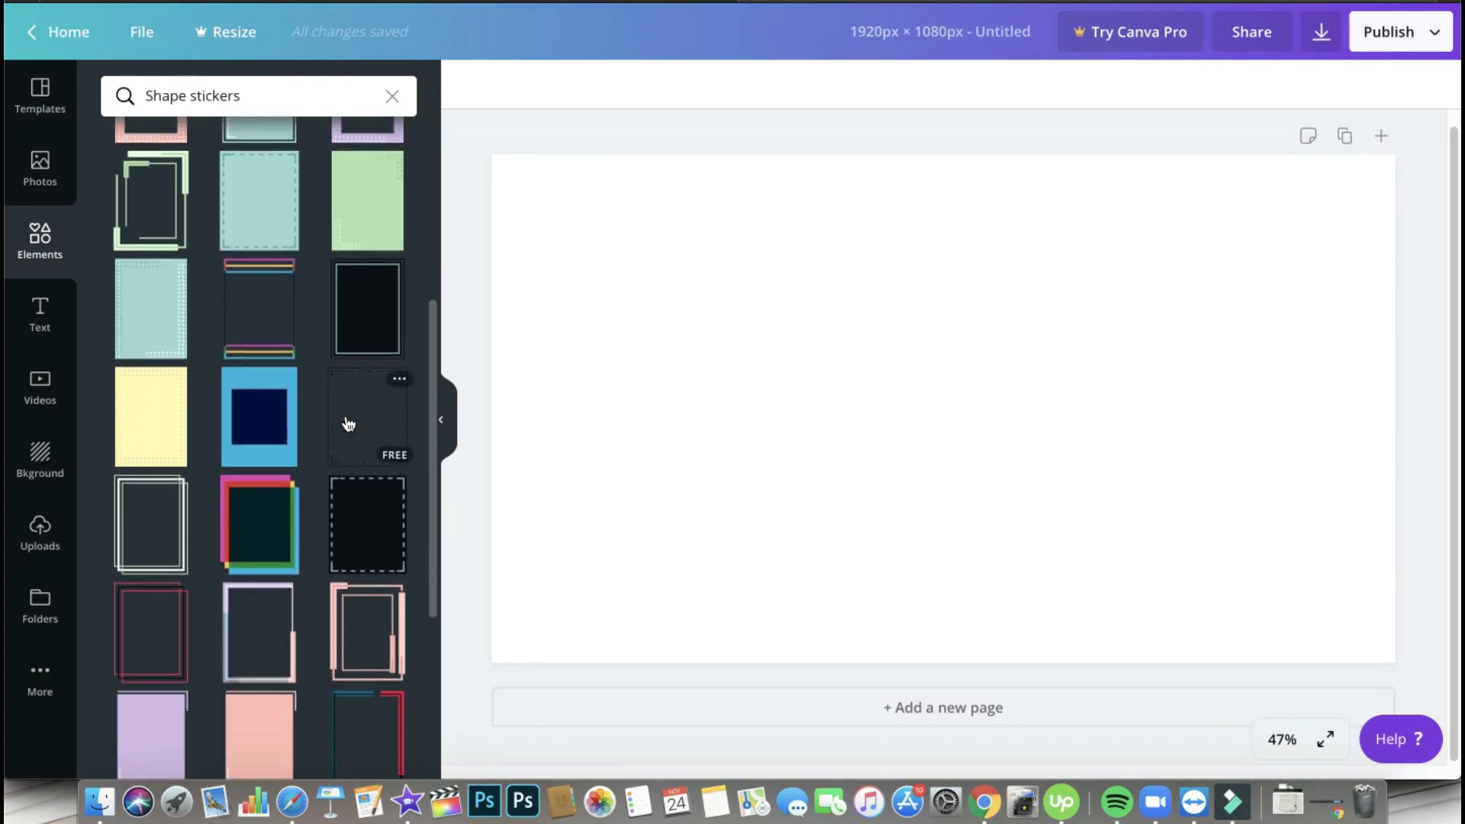
pyautogui.scroll(5, 349, 423)
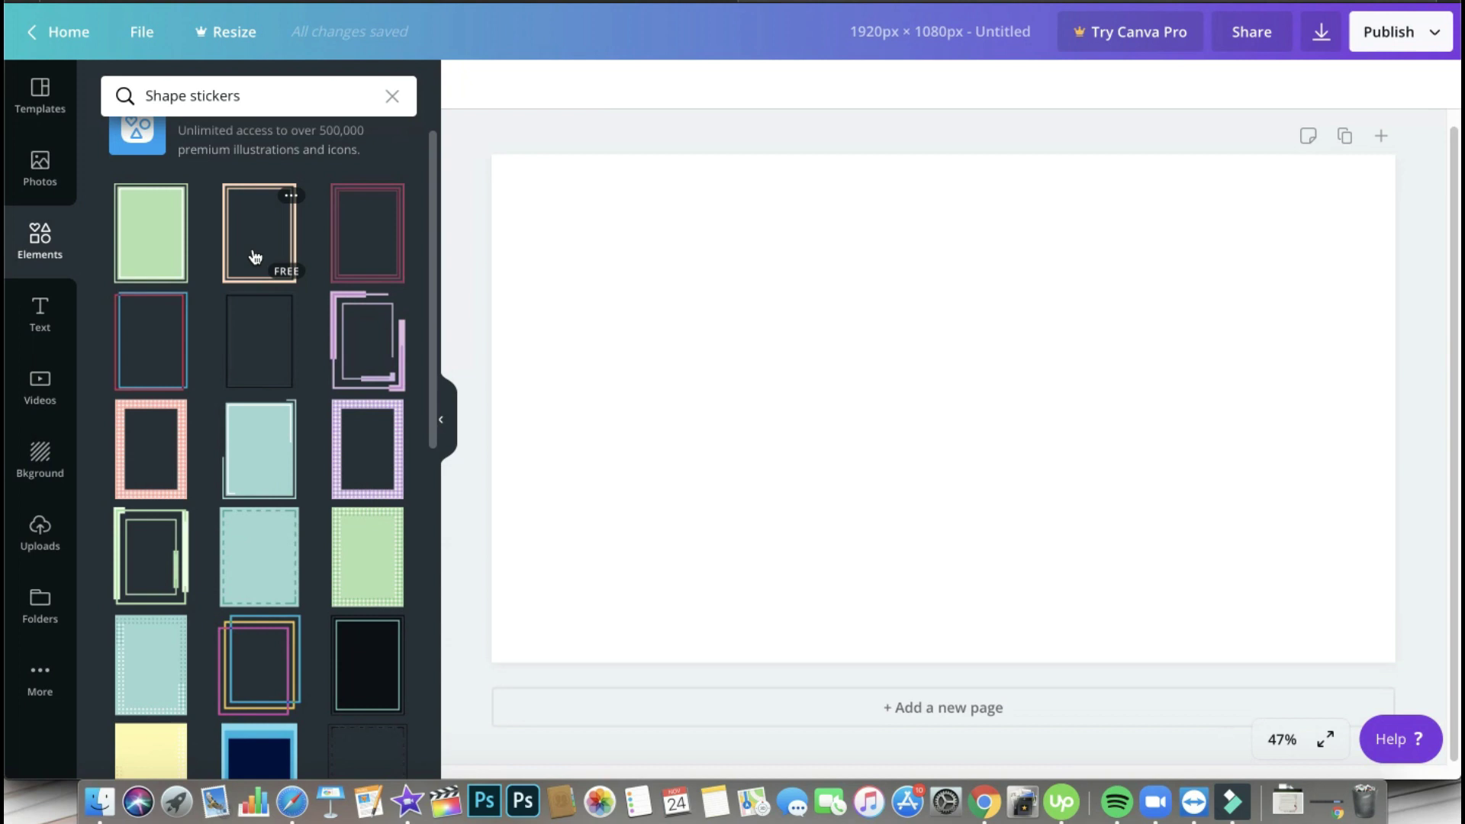
pyautogui.click(255, 256)
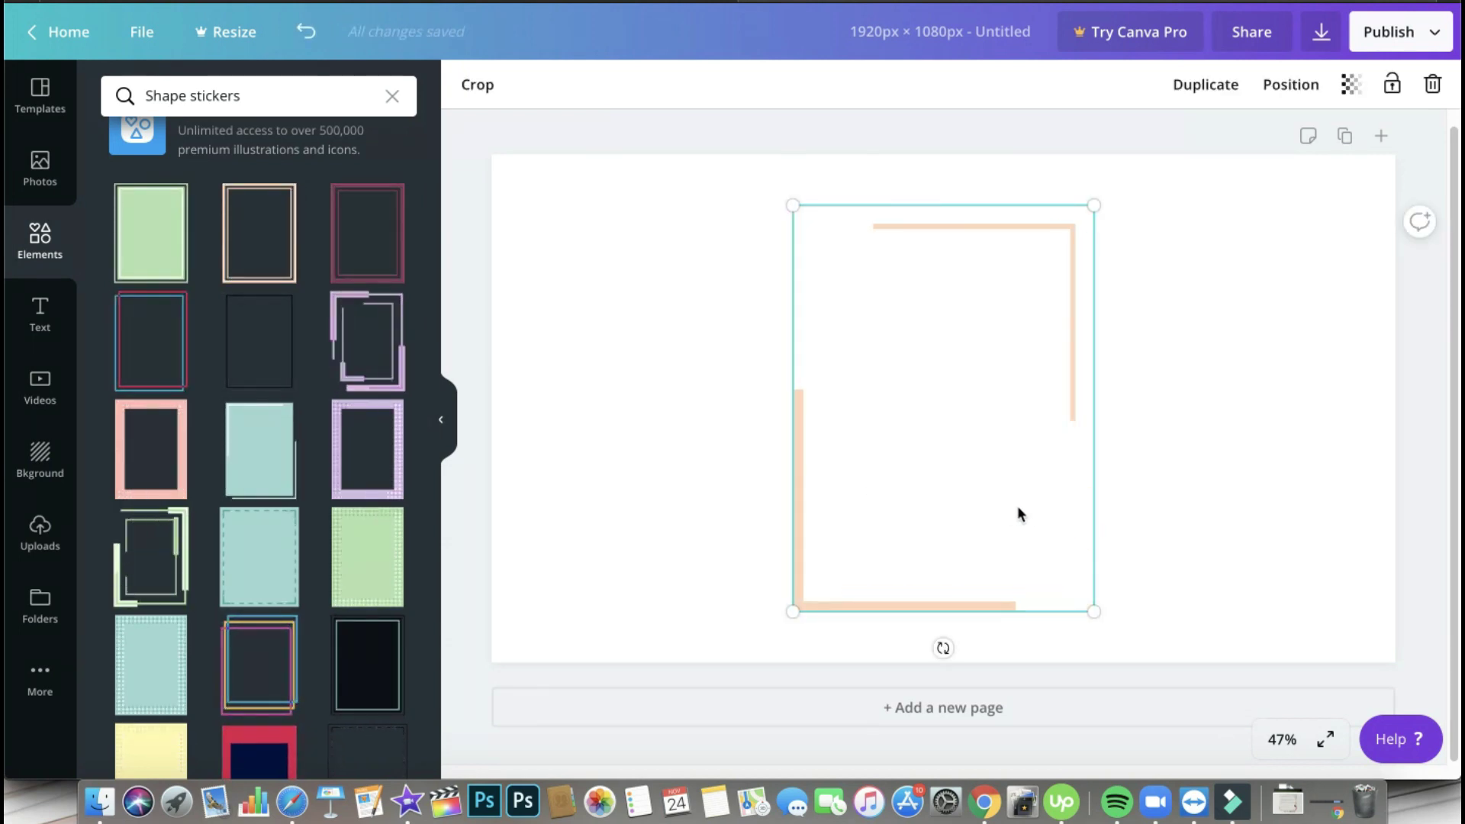
pyautogui.moveTo(943, 648)
pyautogui.mouseDown()
pyautogui.moveTo(703, 611)
pyautogui.moveTo(646, 460)
pyautogui.moveTo(648, 383)
pyautogui.moveTo(648, 414)
pyautogui.mouseUp()
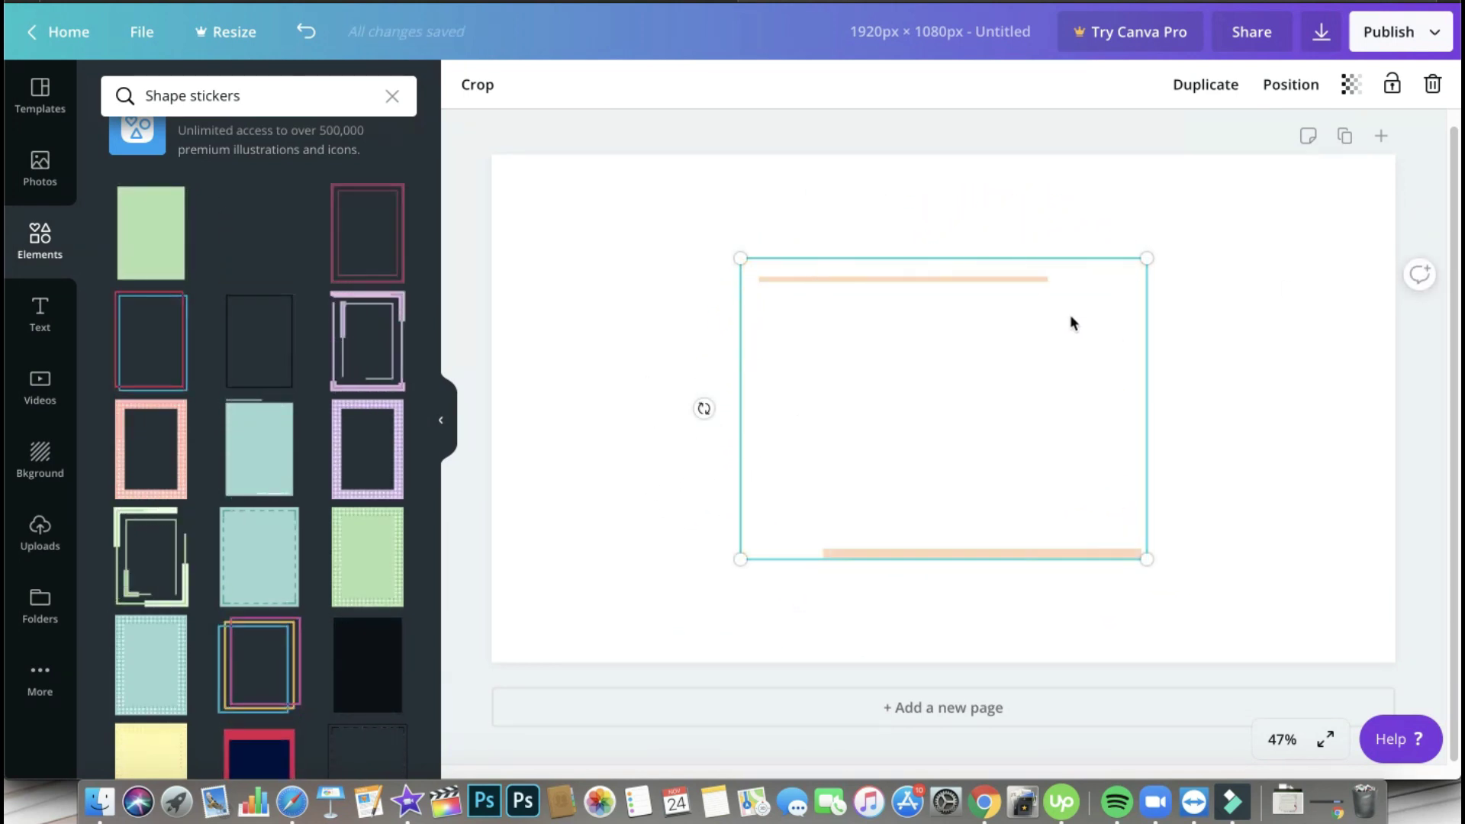
# Centre the peach frame horizontally on the page
pyautogui.click(1291, 93)
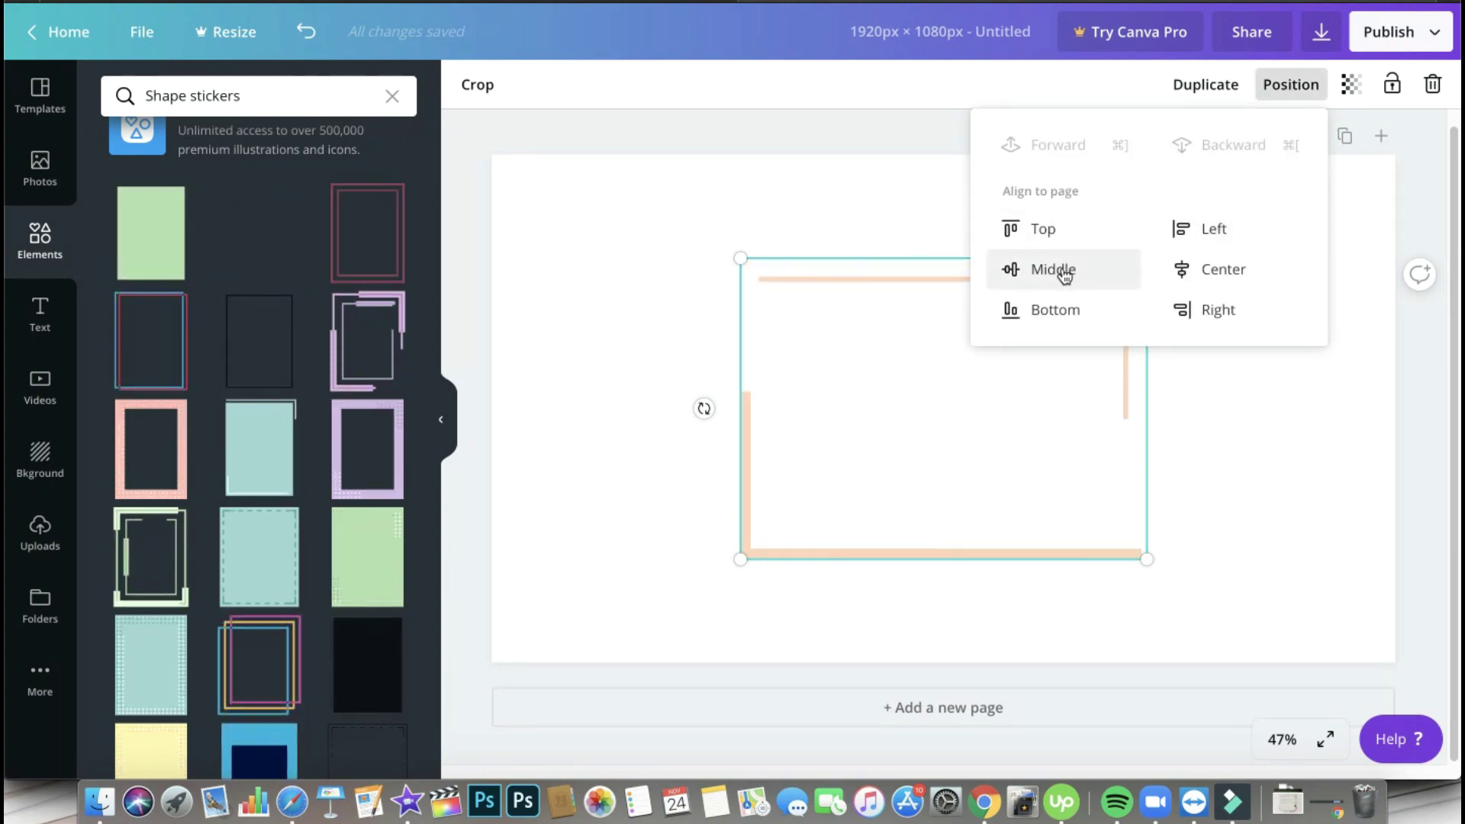
pyautogui.click(1198, 571)
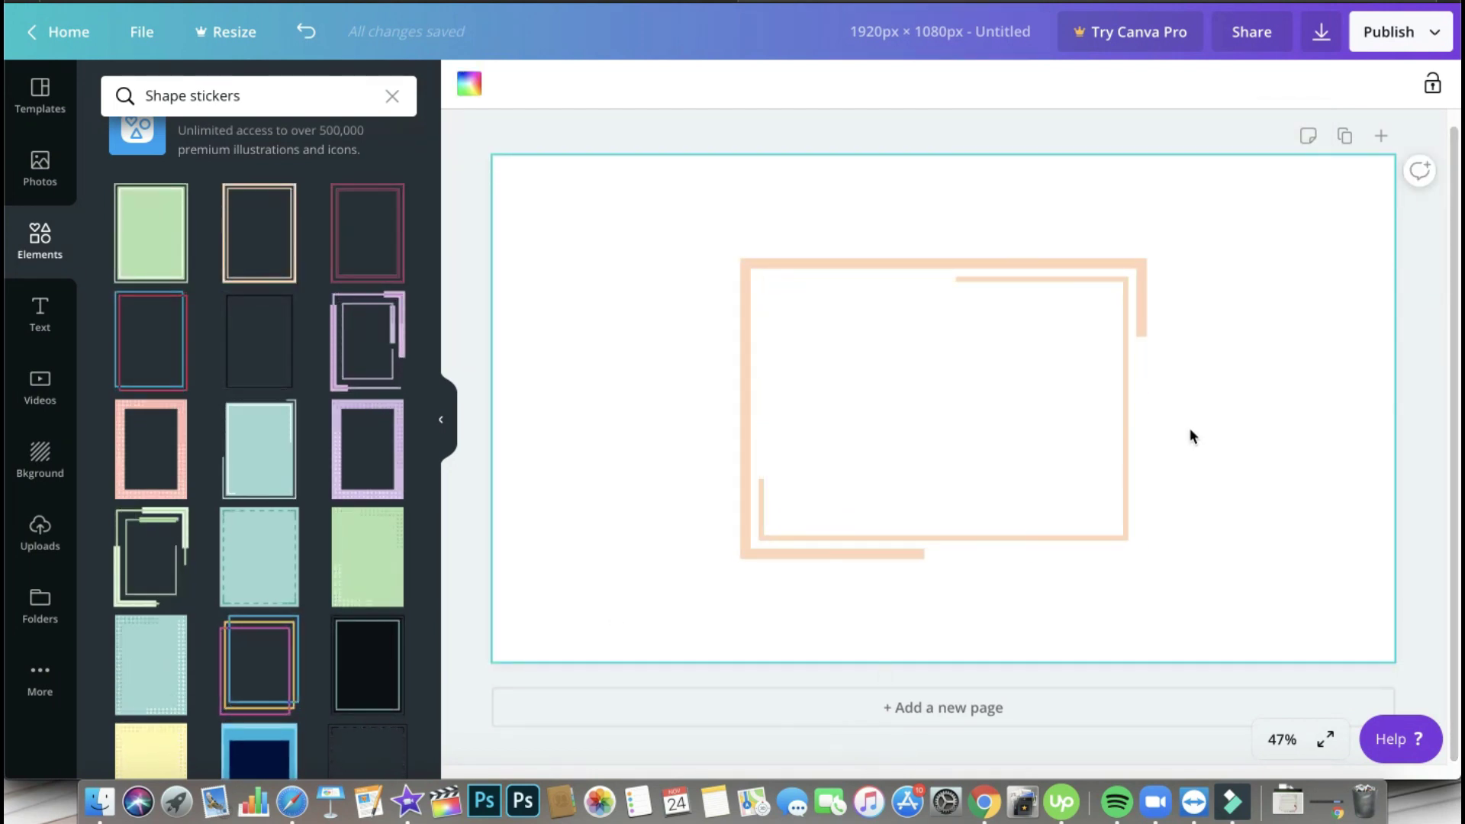
pyautogui.click(1079, 386)
pyautogui.moveTo(941, 370)
pyautogui.mouseDown()
pyautogui.moveTo(883, 364)
pyautogui.moveTo(931, 369)
pyautogui.mouseUp()
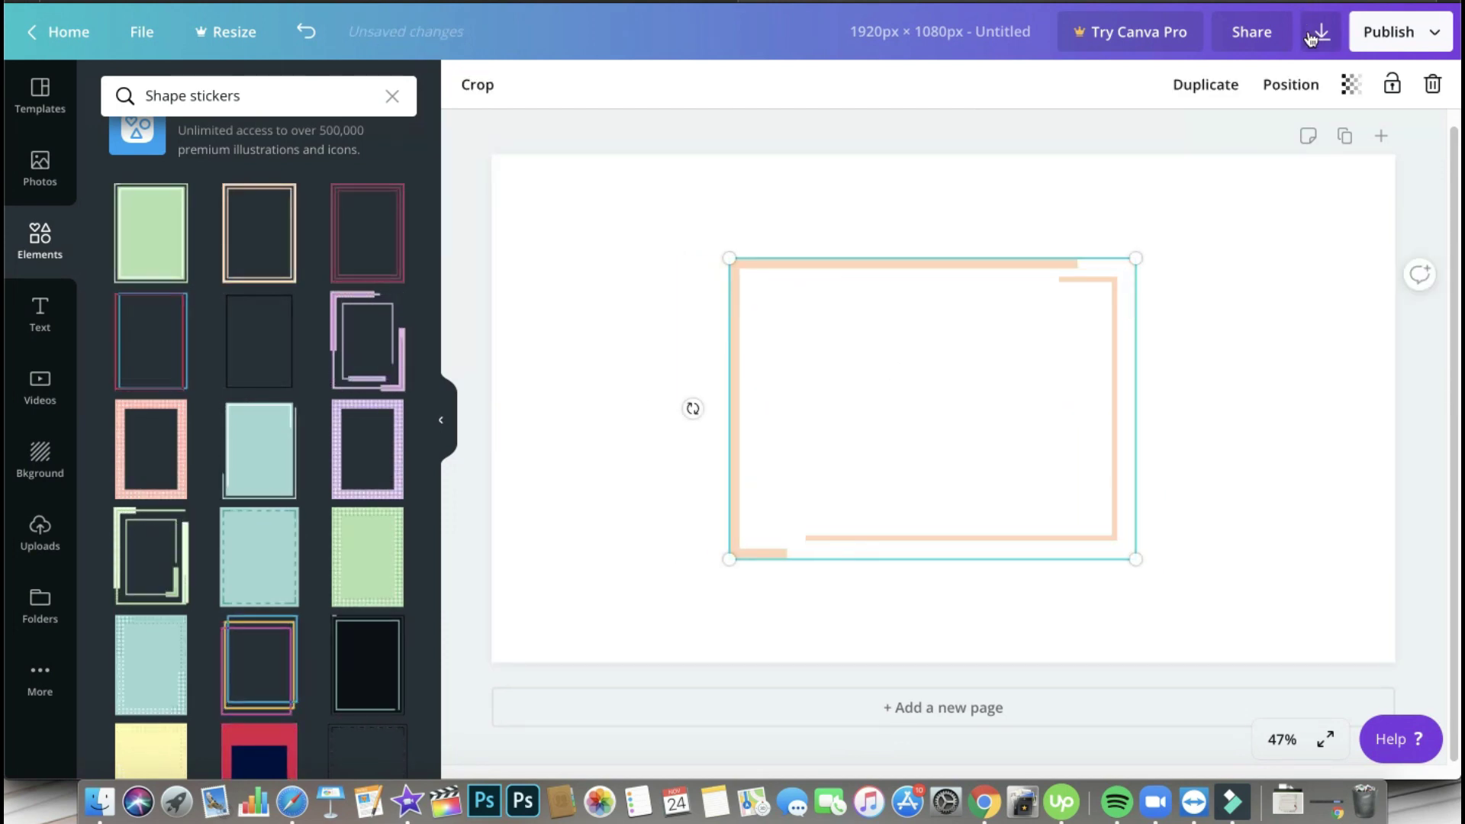
pyautogui.click(1291, 83)
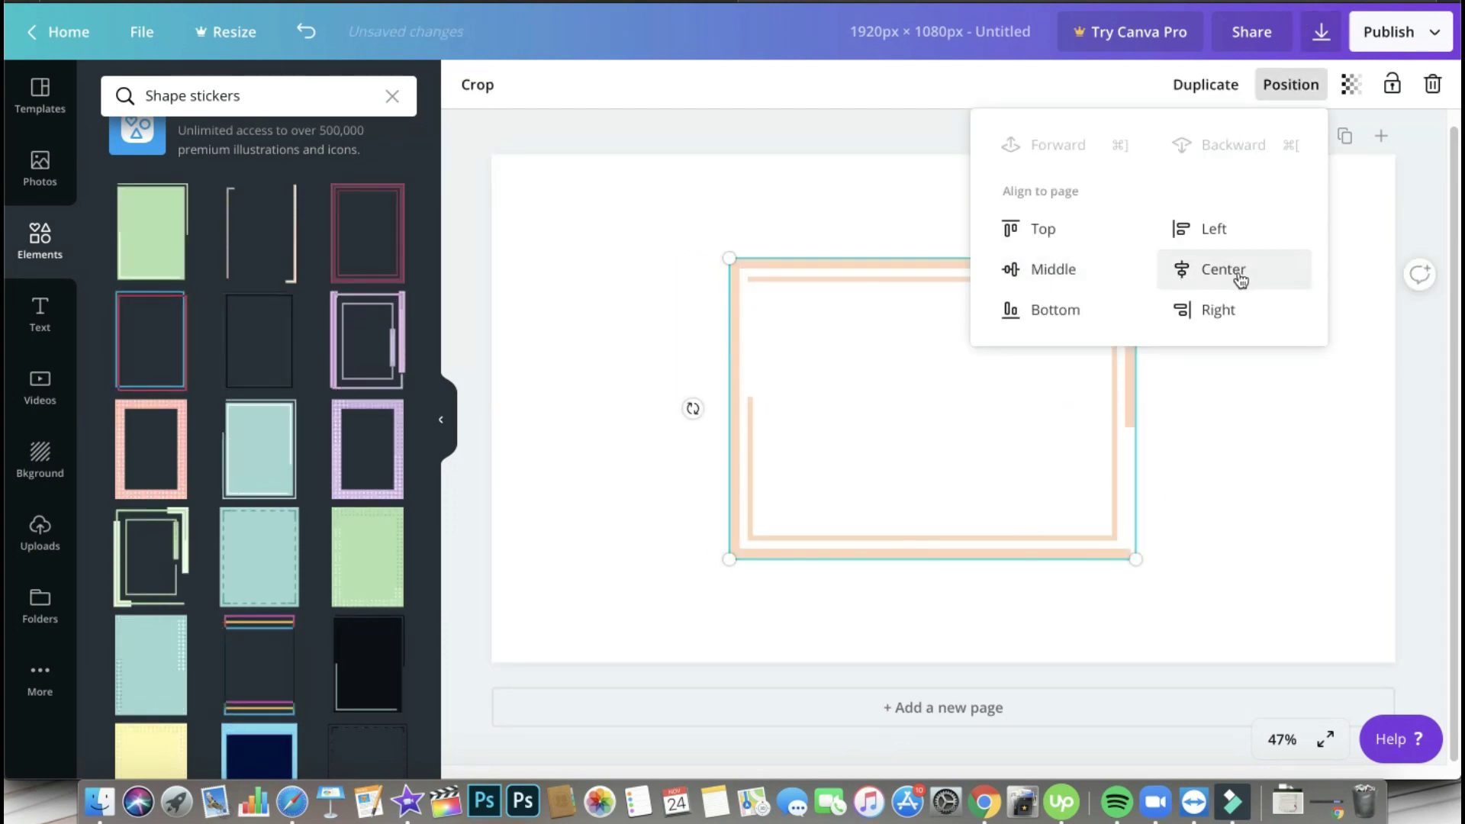
pyautogui.click(1239, 276)
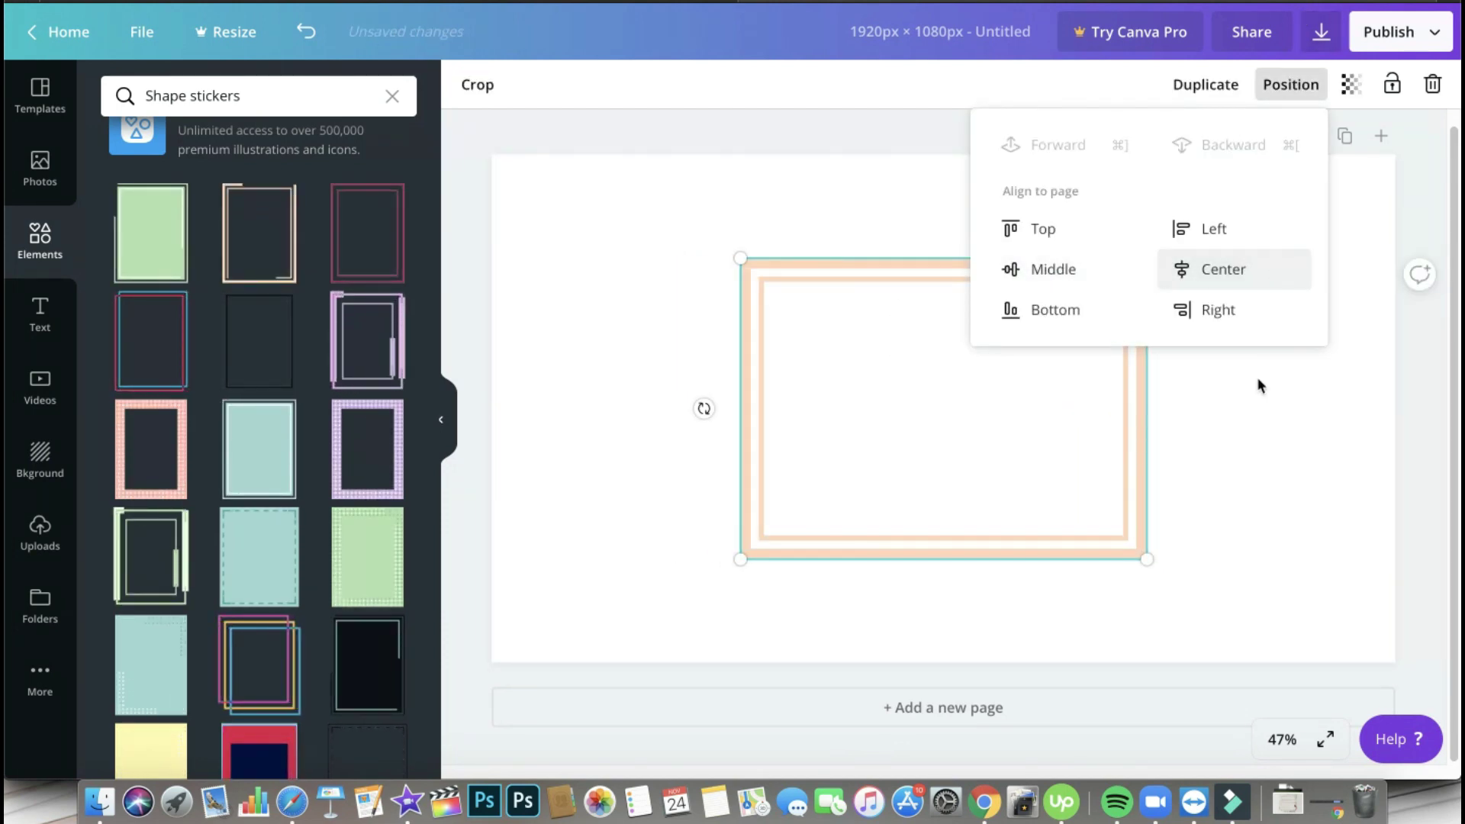
pyautogui.click(1257, 428)
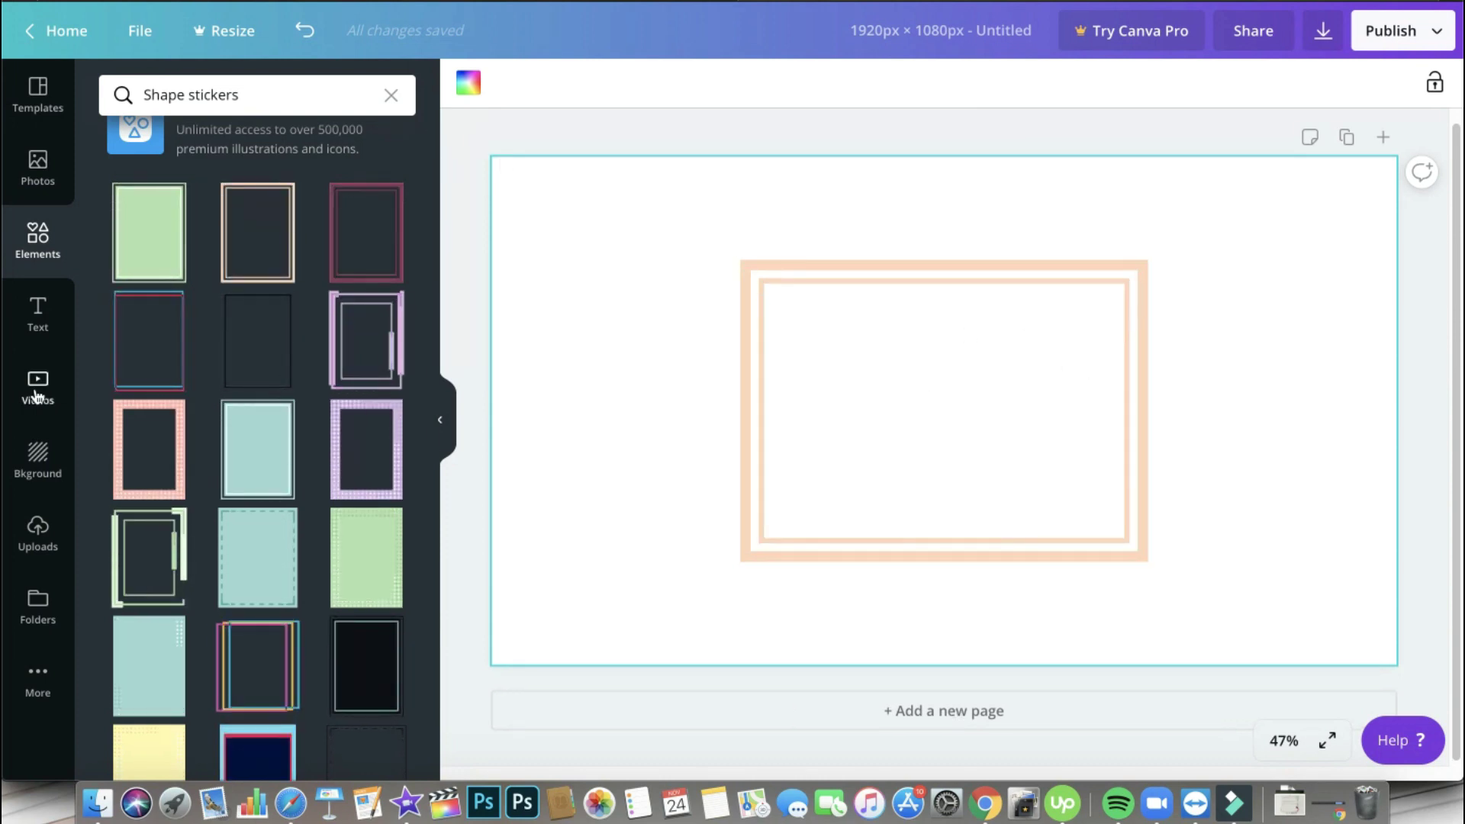
# Search 'november in:sticker' and add the pastel november lettering sticker
pyautogui.click(391, 95)
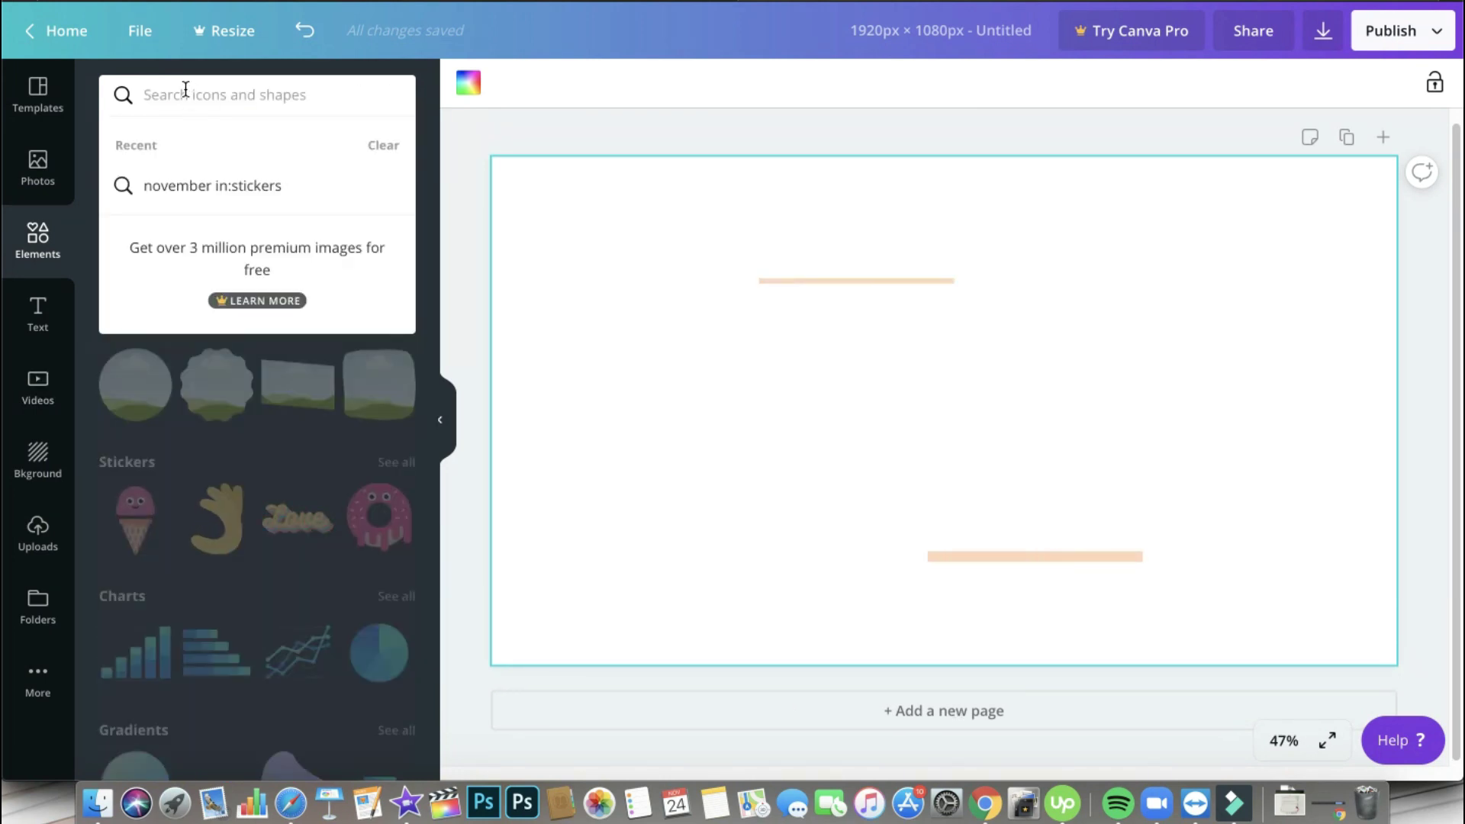
pyautogui.write('november')
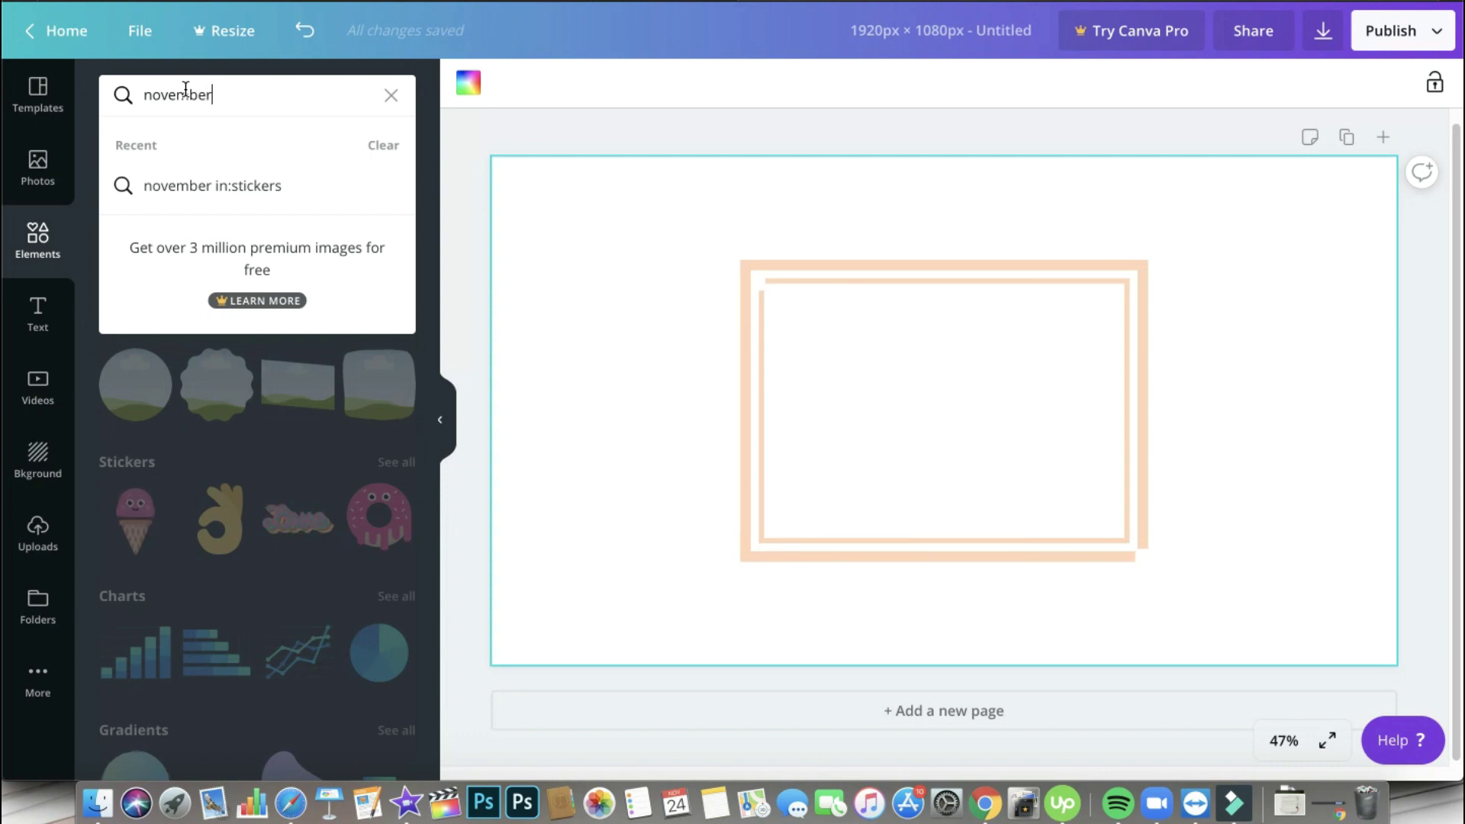
pyautogui.write(' in')
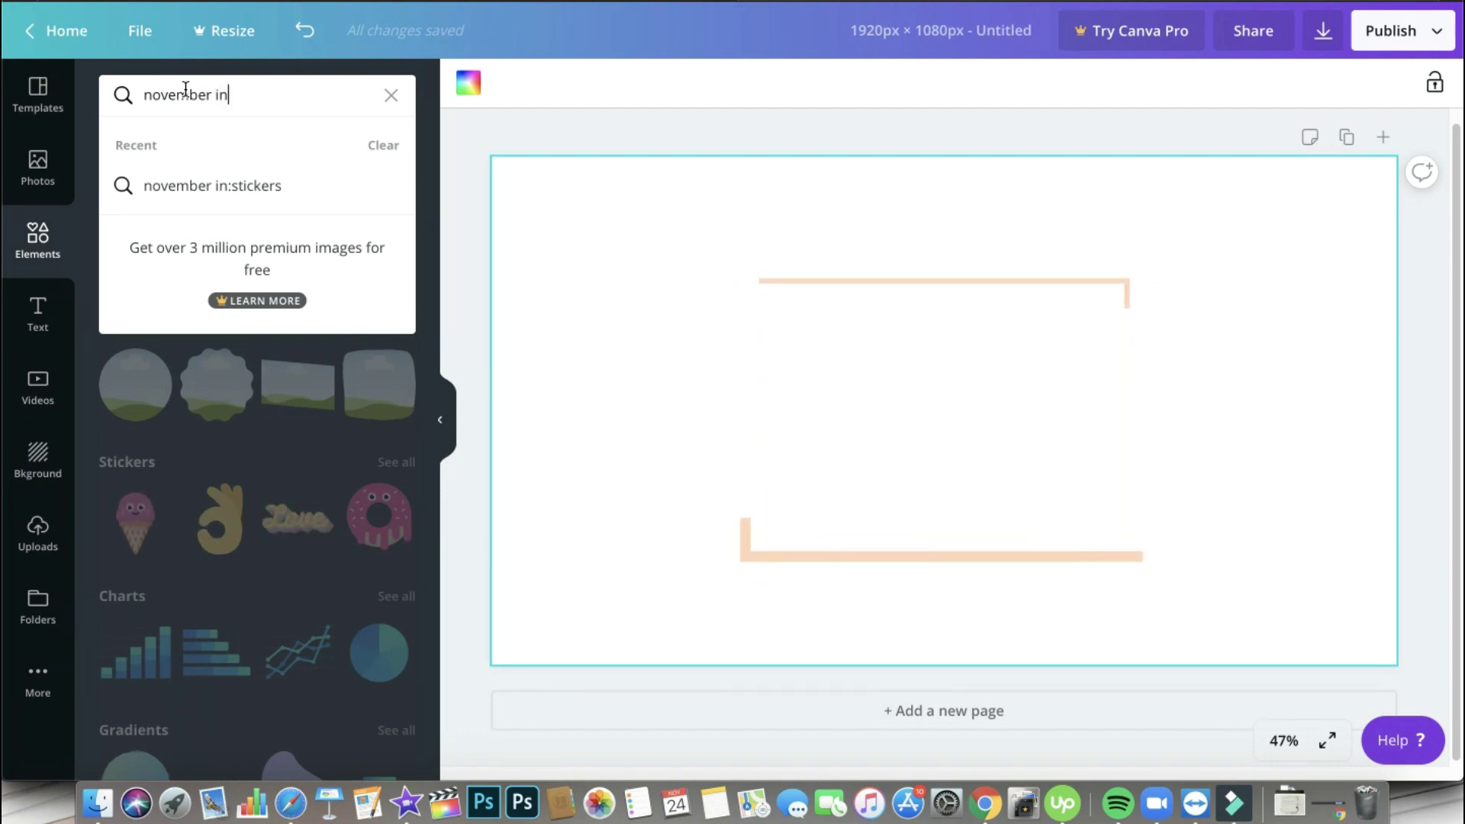
pyautogui.write(':sticker')
pyautogui.press('Return')
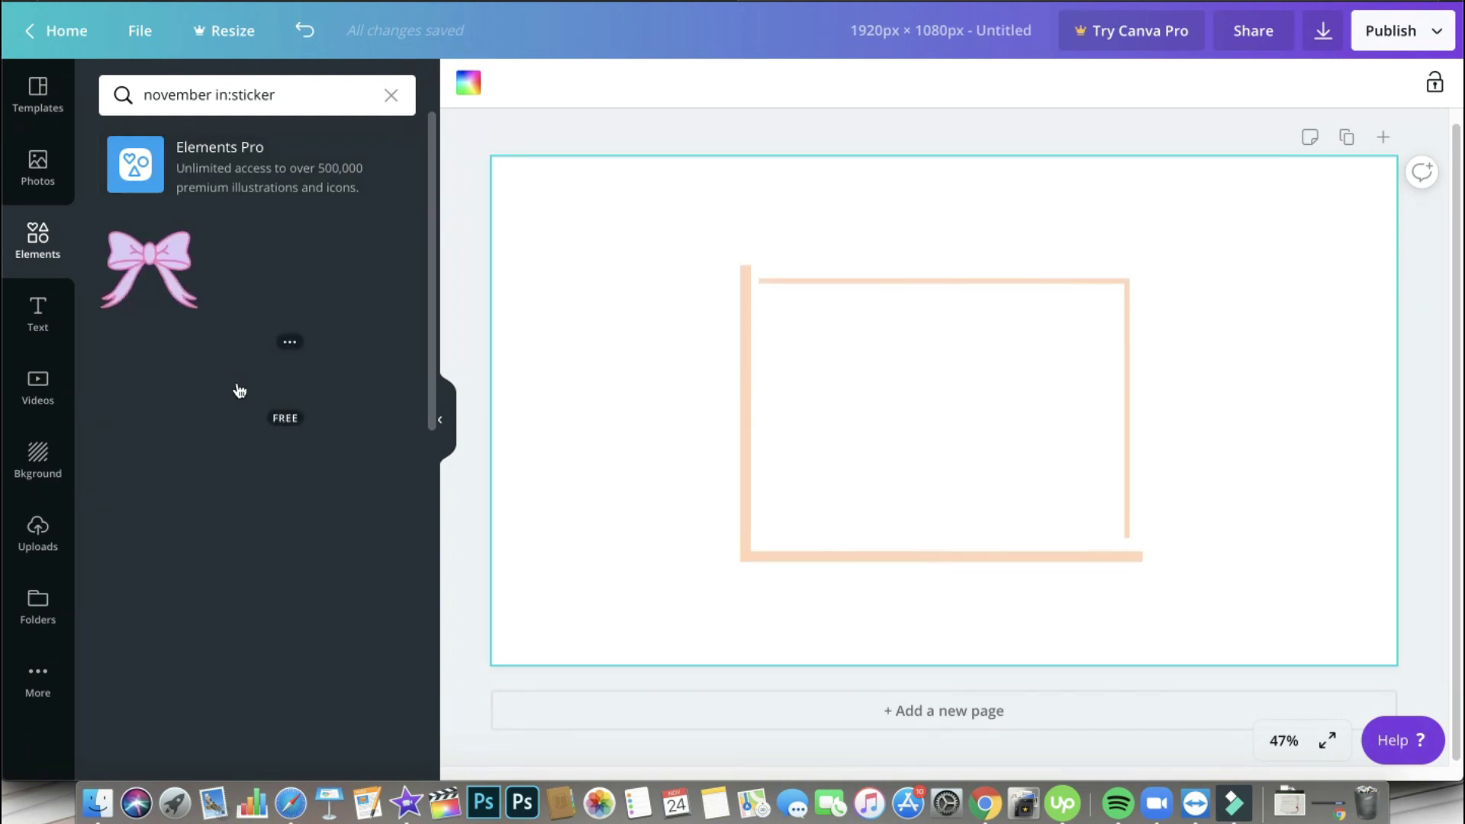
pyautogui.scroll(-10, 239, 391)
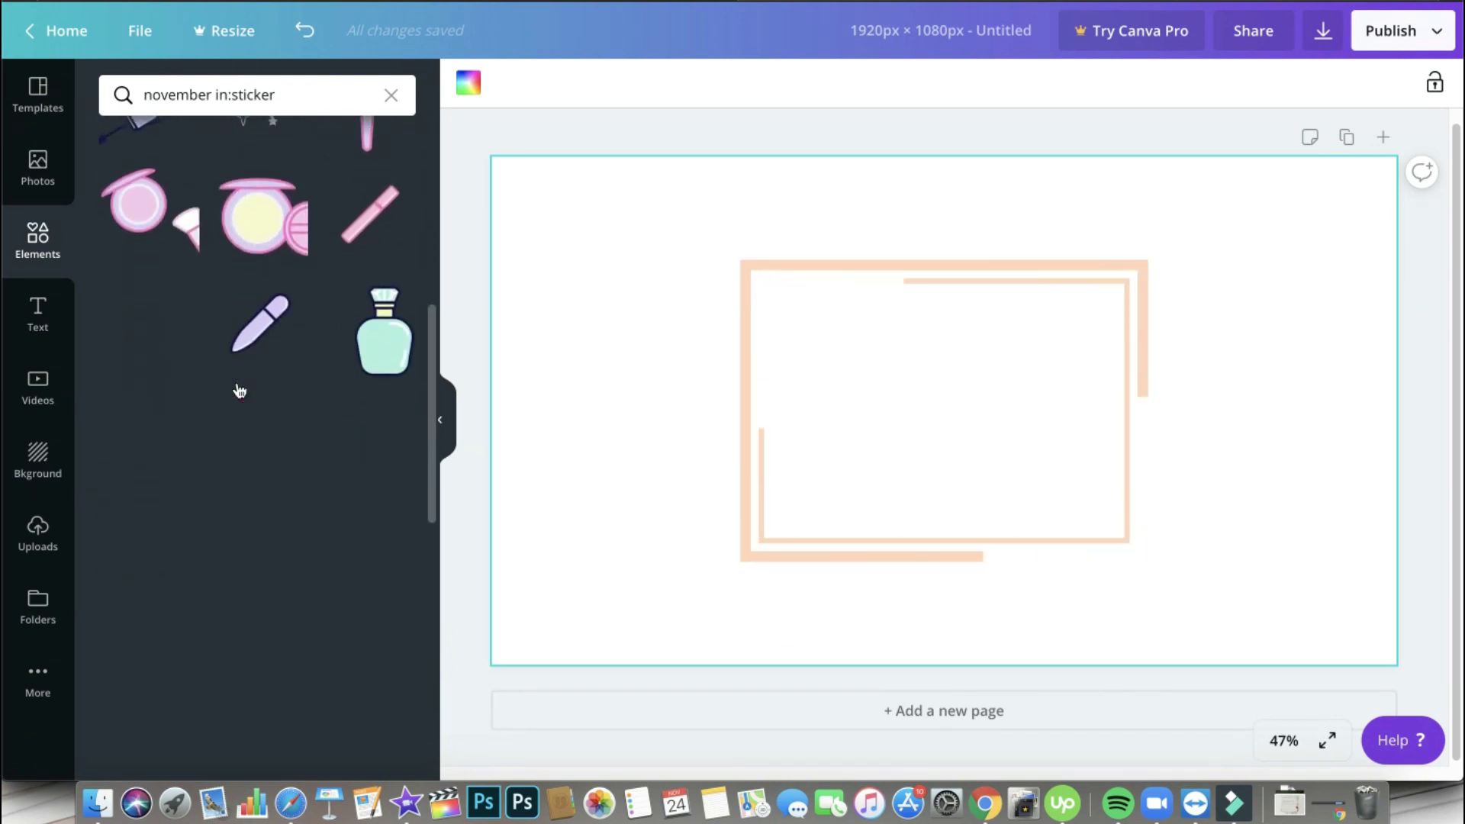
pyautogui.scroll(-10, 239, 390)
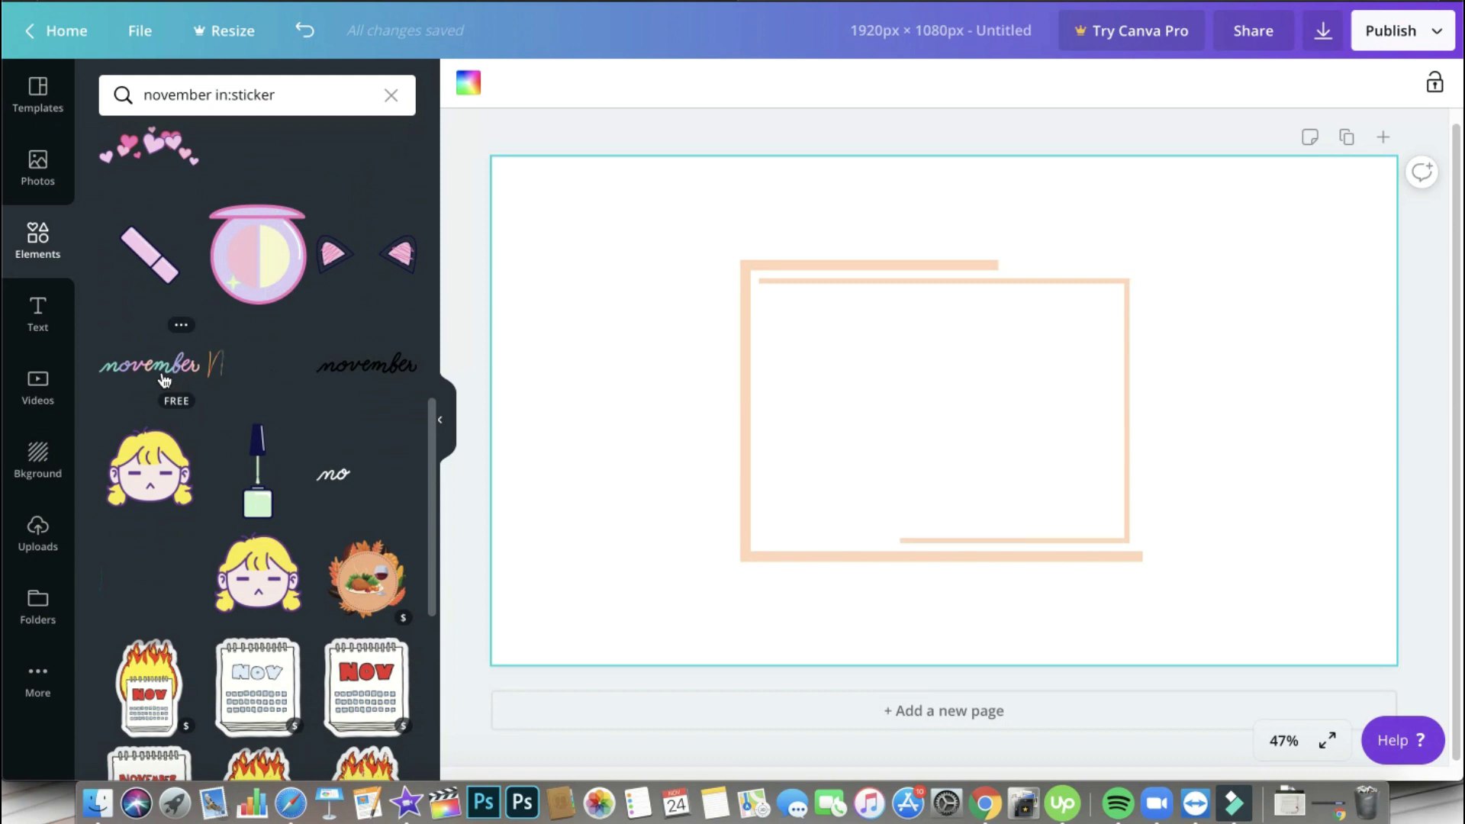
pyautogui.click(164, 379)
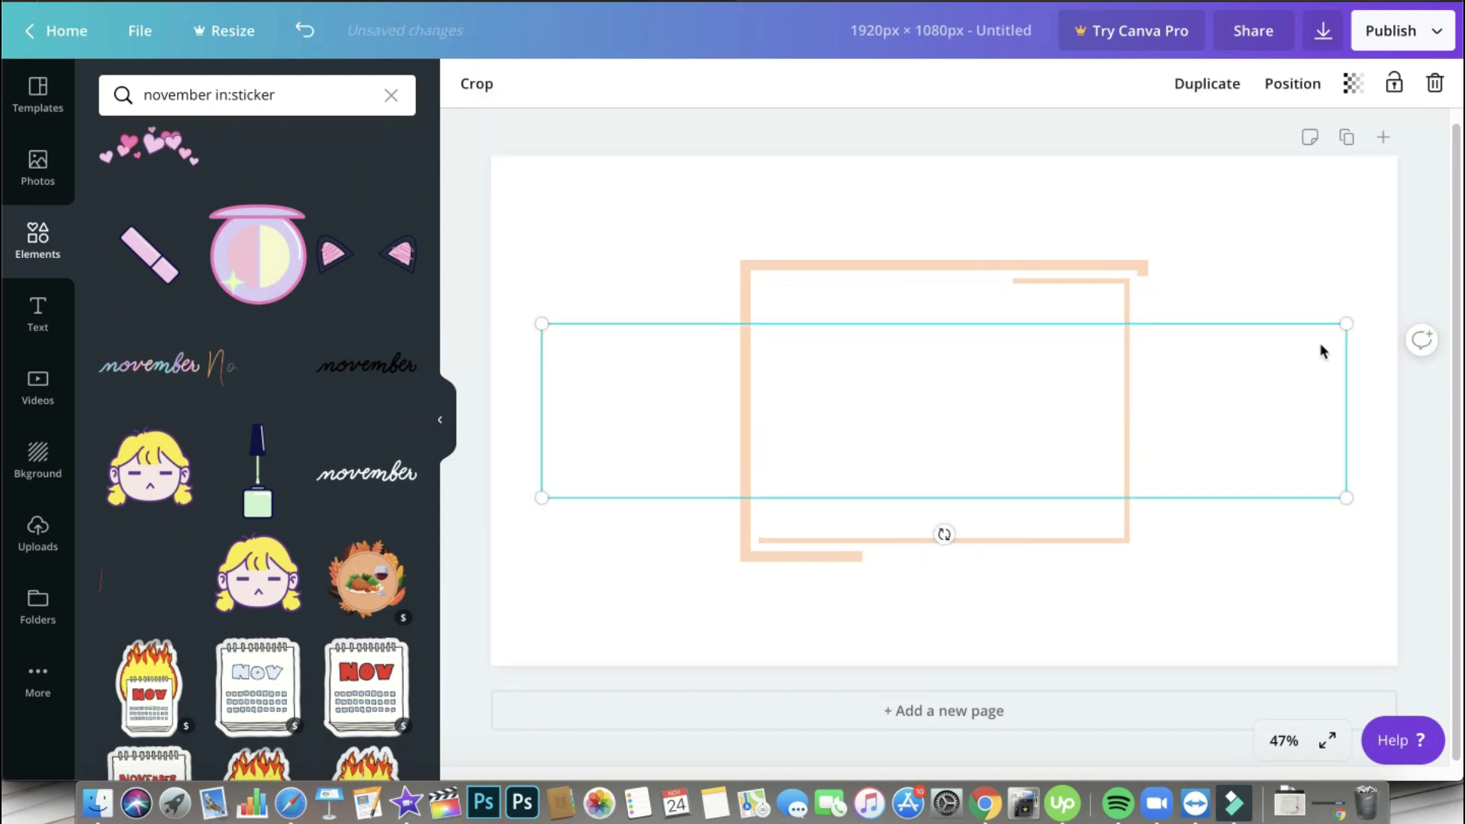
# Resize the november sticker to about 664 by 144 and centre it inside the frame
pyautogui.moveTo(1344, 322); pyautogui.dragTo(926, 350)
pyautogui.moveTo(621, 481); pyautogui.dragTo(818, 444)
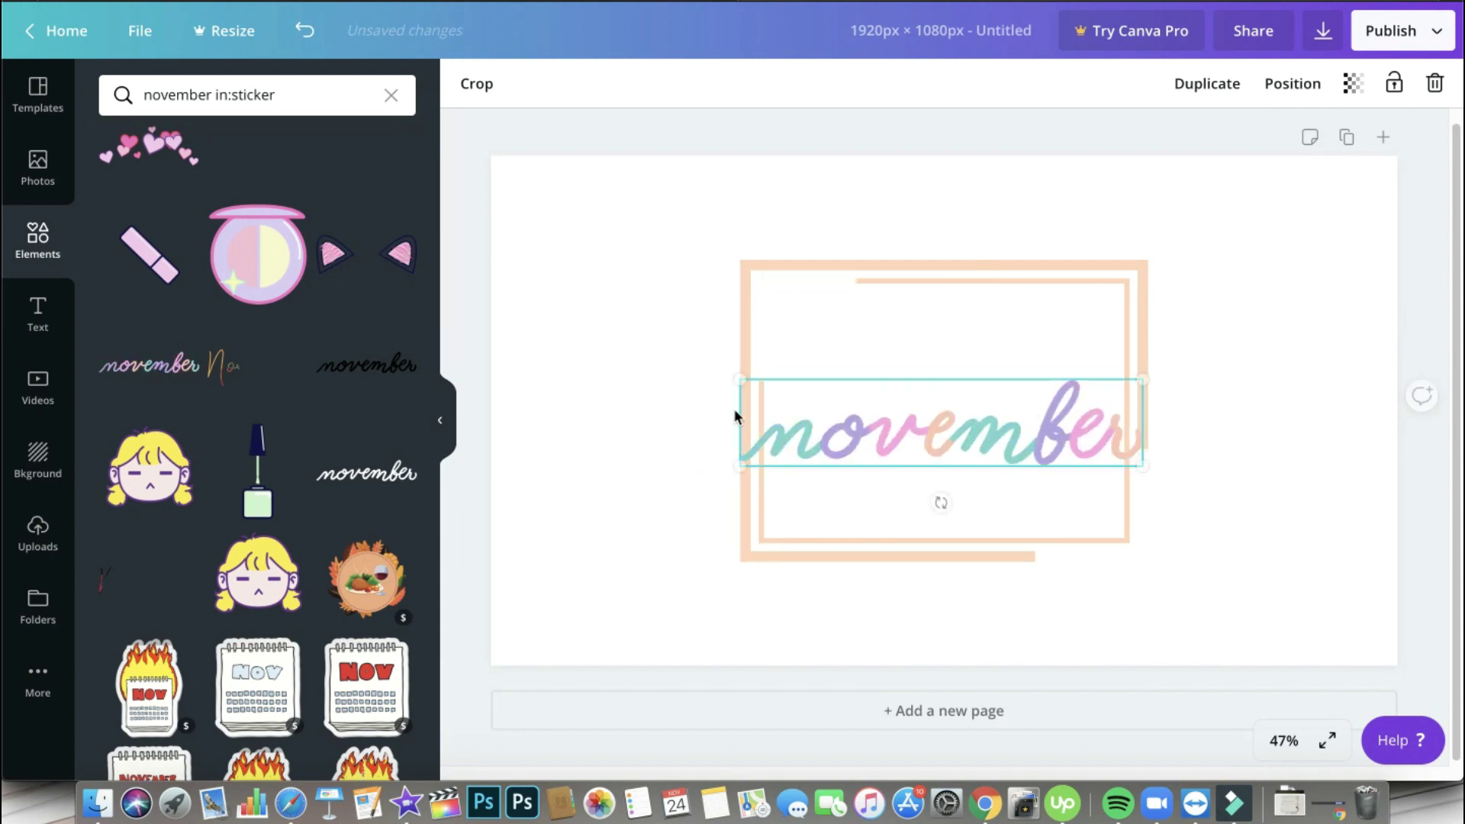
pyautogui.moveTo(739, 380); pyautogui.dragTo(827, 398)
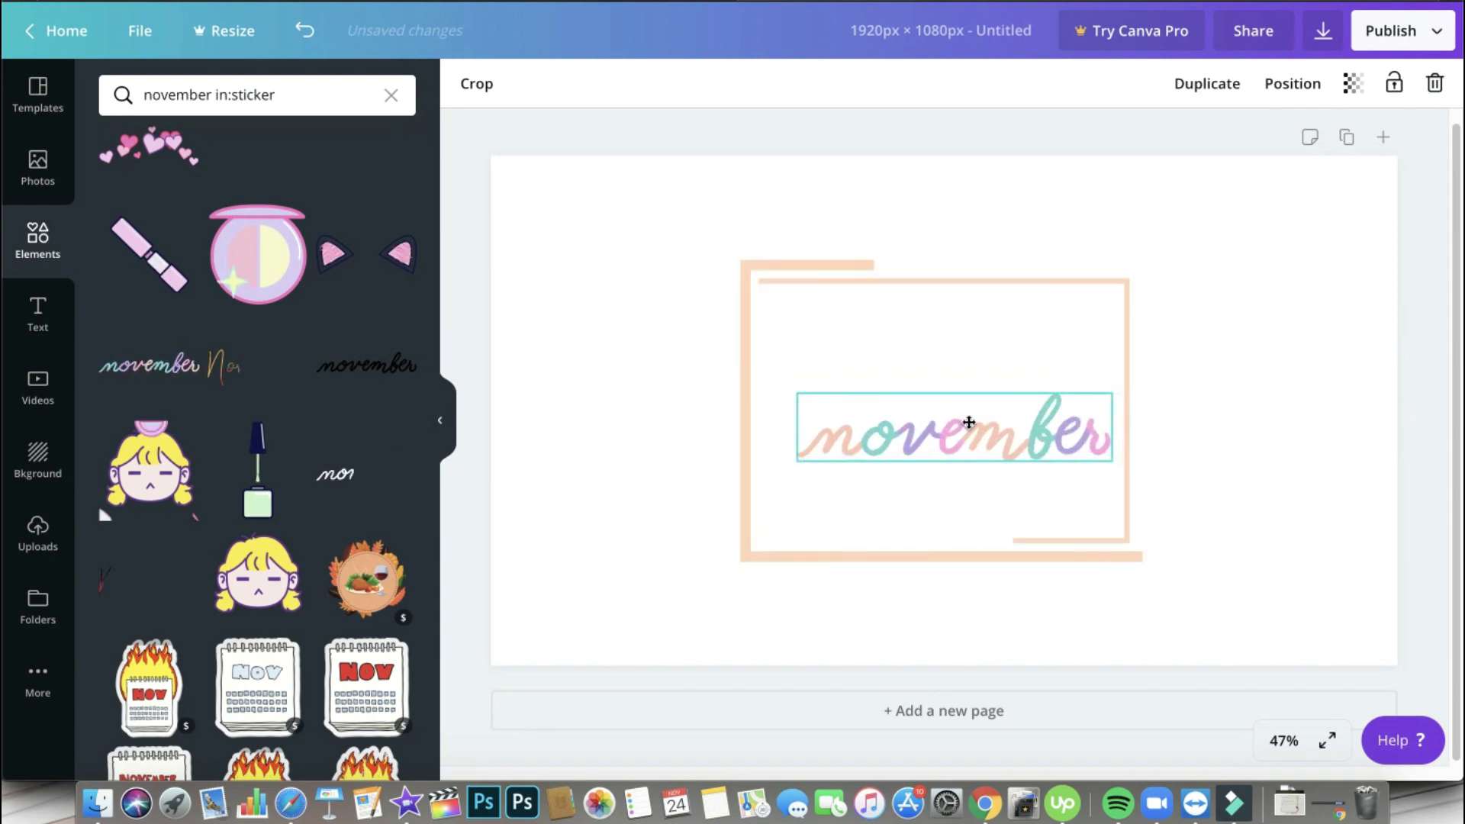
pyautogui.moveTo(968, 422)
pyautogui.mouseDown()
pyautogui.moveTo(942, 421)
pyautogui.moveTo(954, 417)
pyautogui.mouseUp()
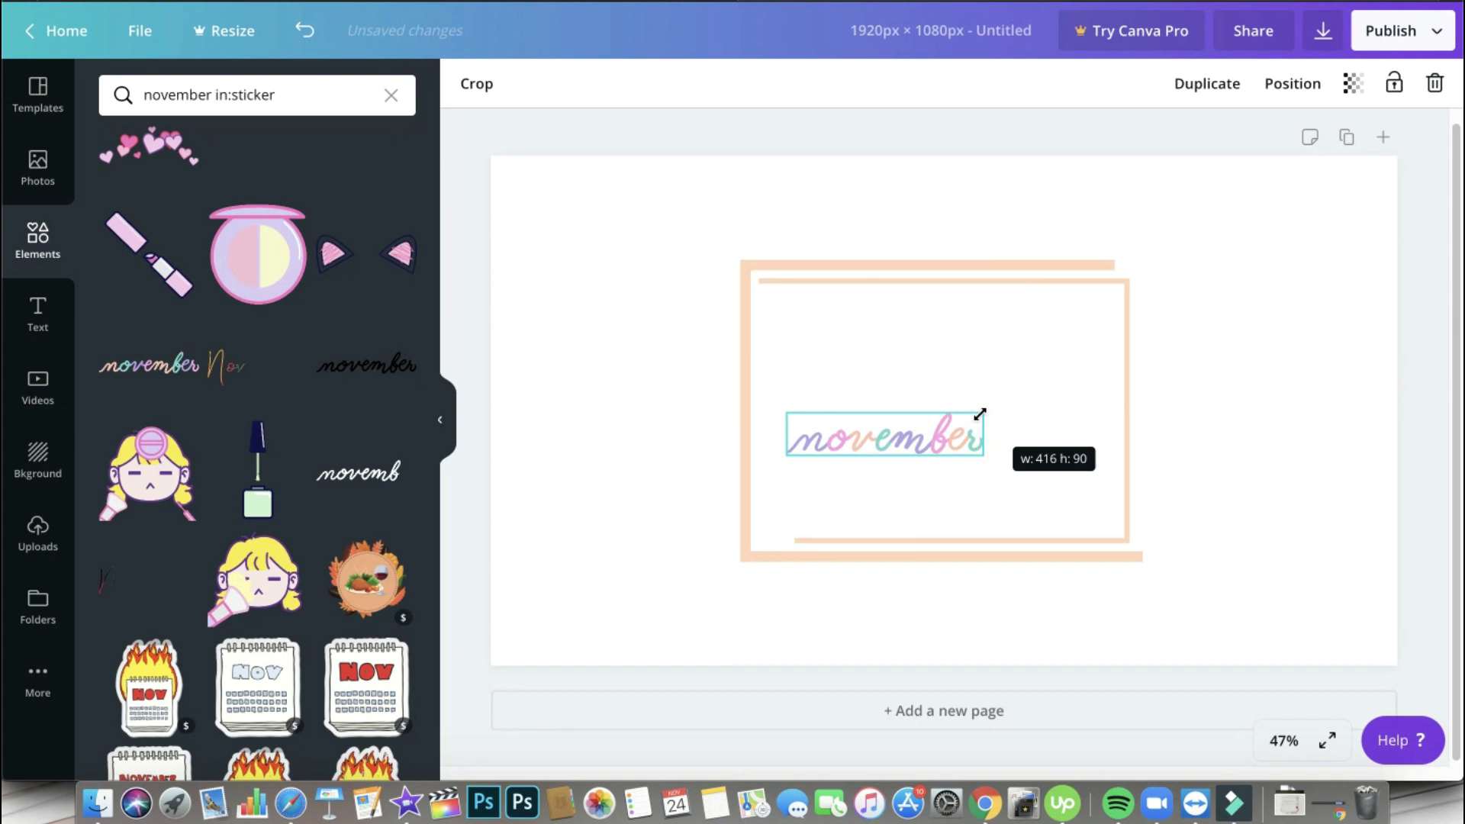
pyautogui.moveTo(980, 414); pyautogui.dragTo(1089, 332)
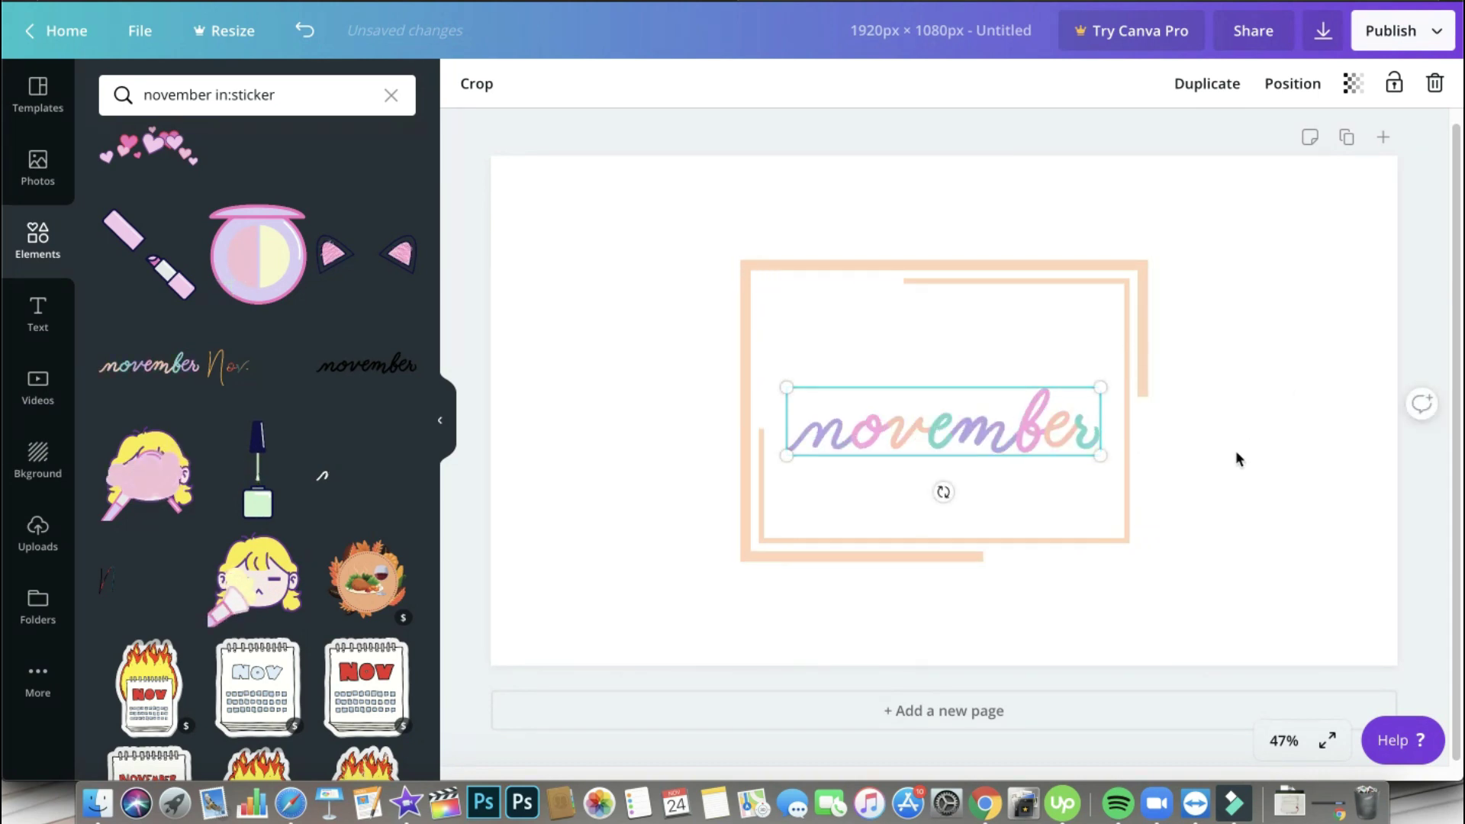
pyautogui.click(1236, 458)
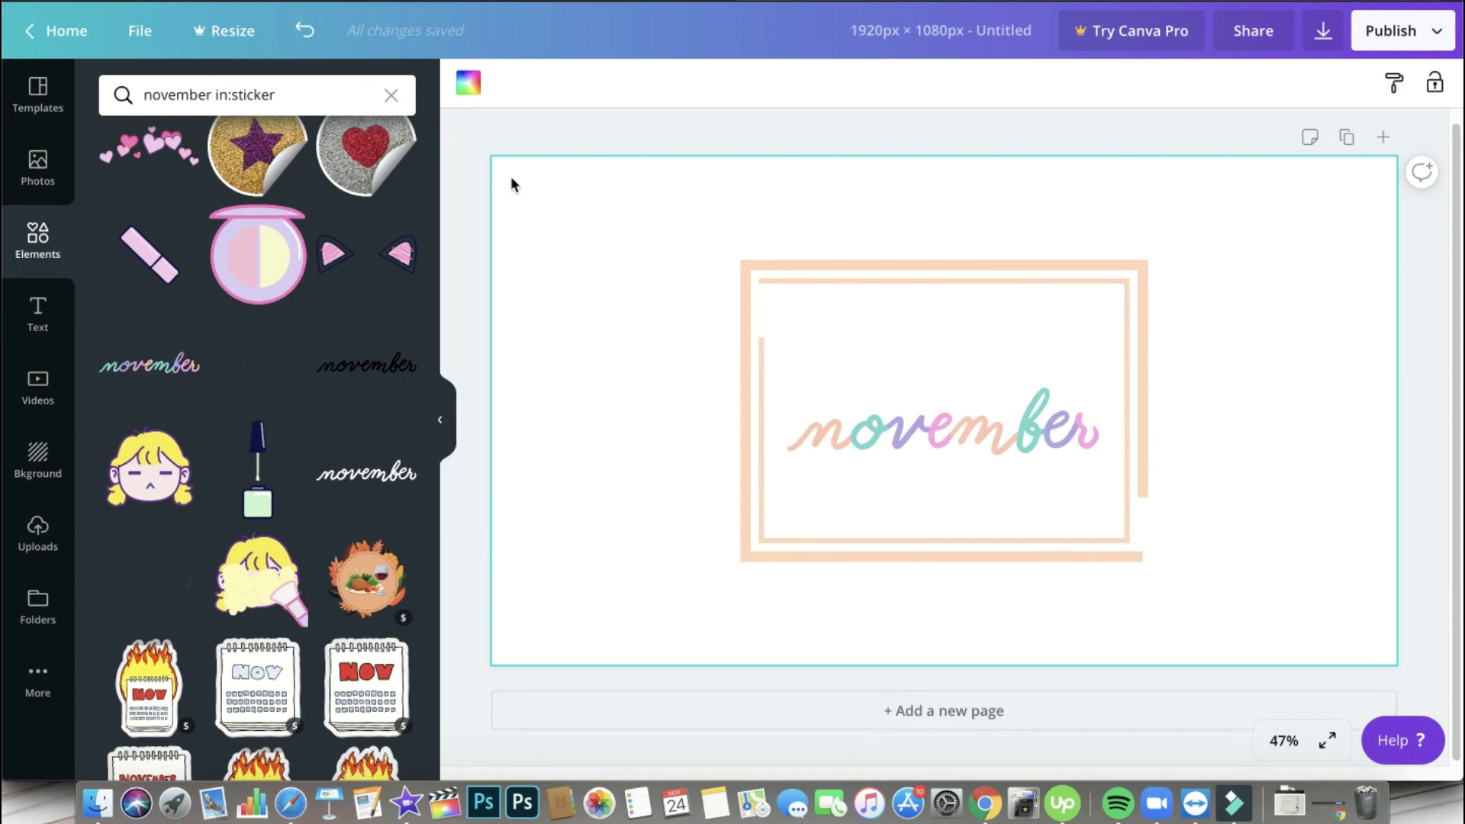
# Change the page background colour to the light green default
pyautogui.click(473, 85)
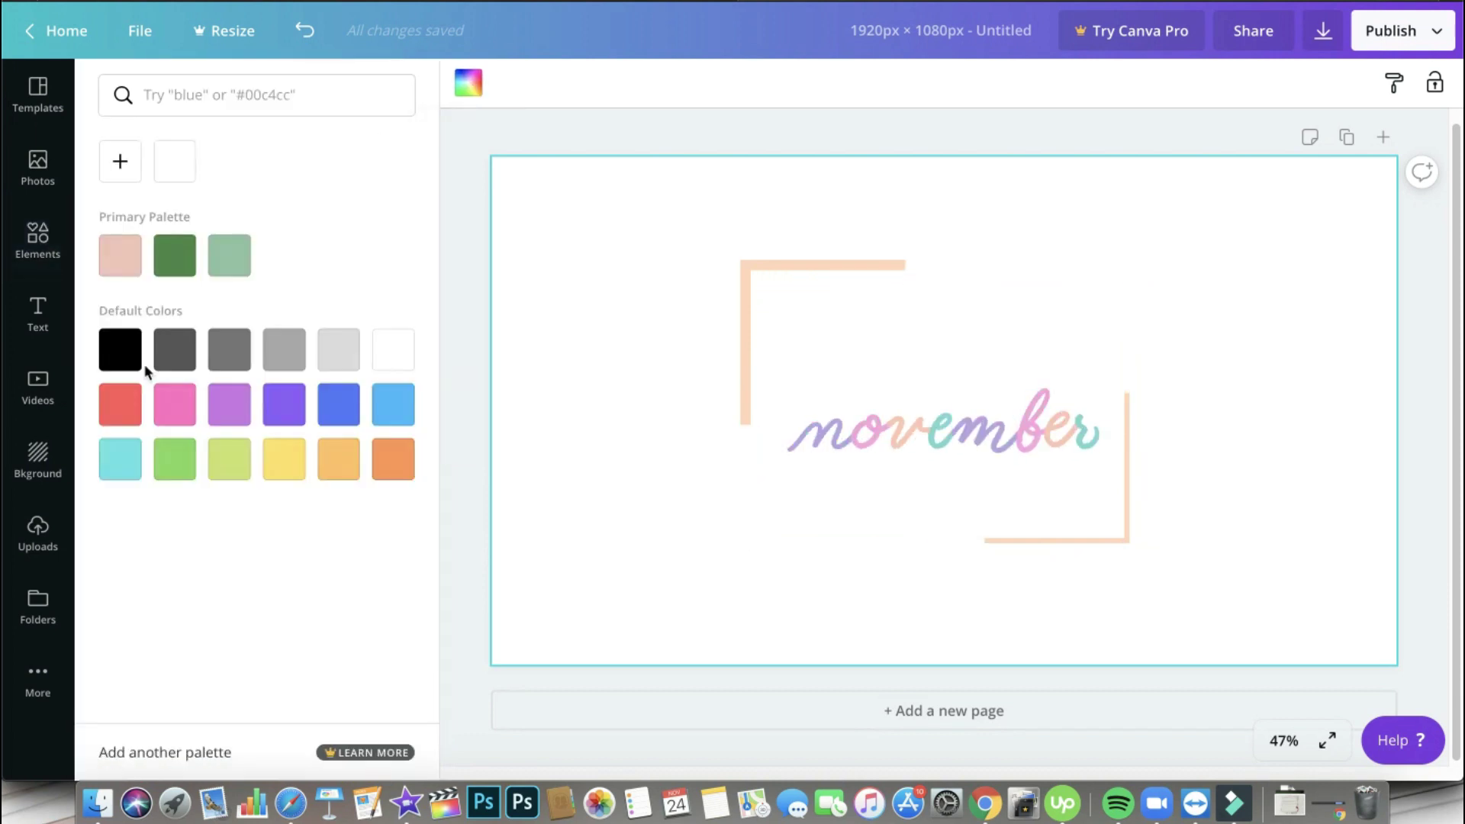
pyautogui.click(176, 463)
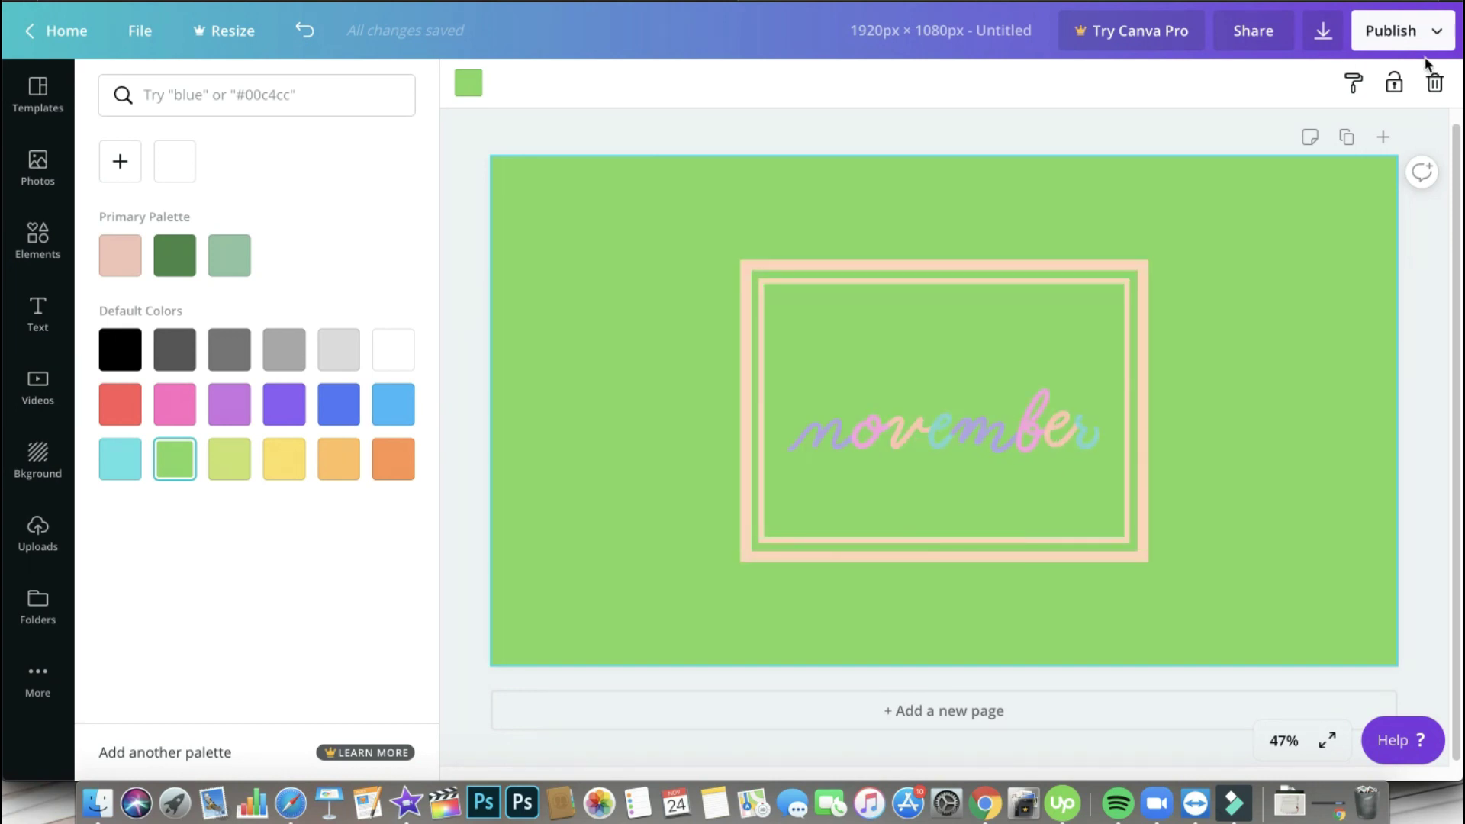
# Open the Publish download settings, showing Video as the file type
pyautogui.click(1325, 36)
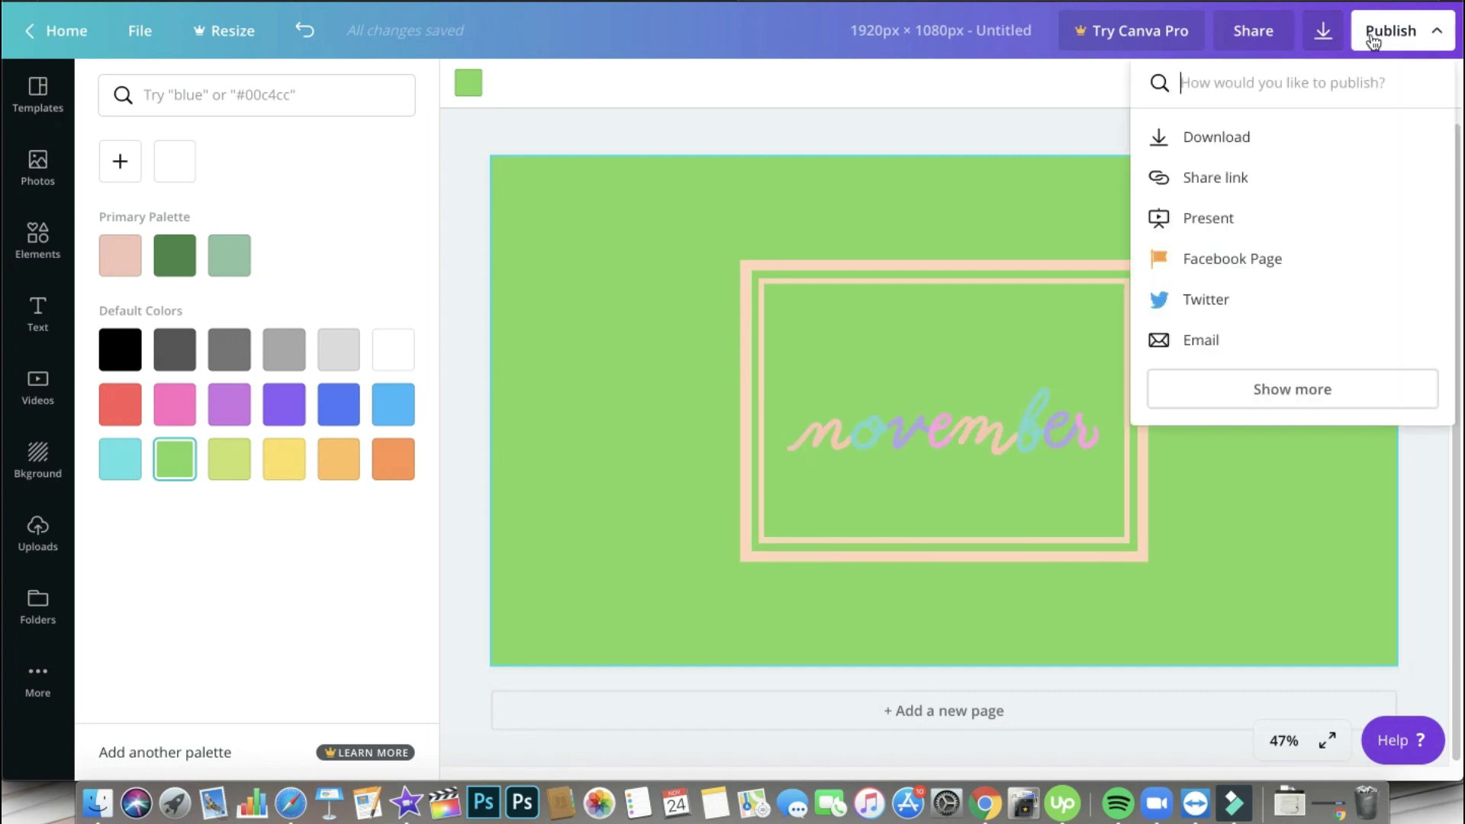
pyautogui.click(1223, 137)
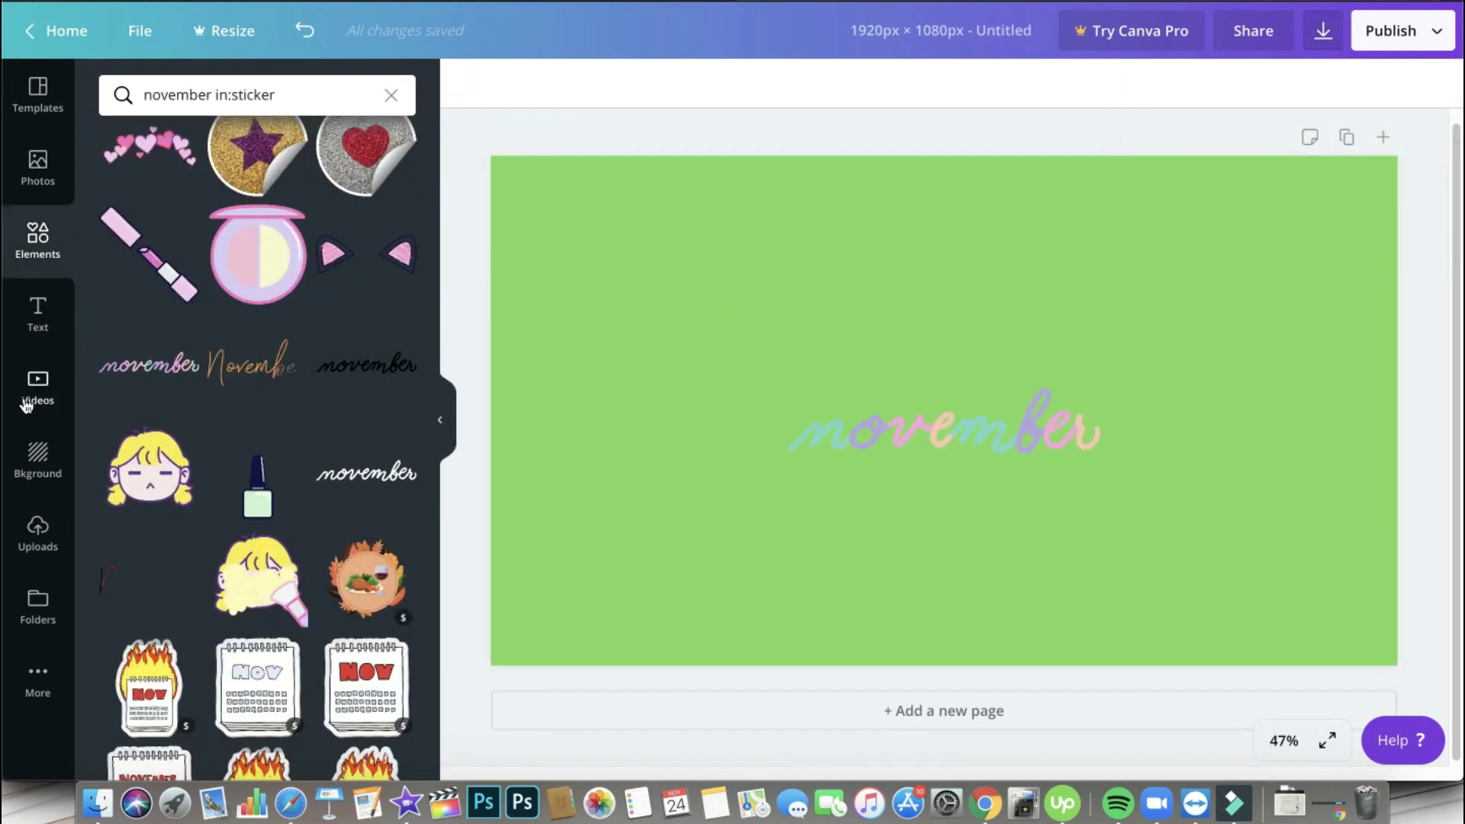
# Download the design as a Video file, starting the export
pyautogui.click(38, 386)
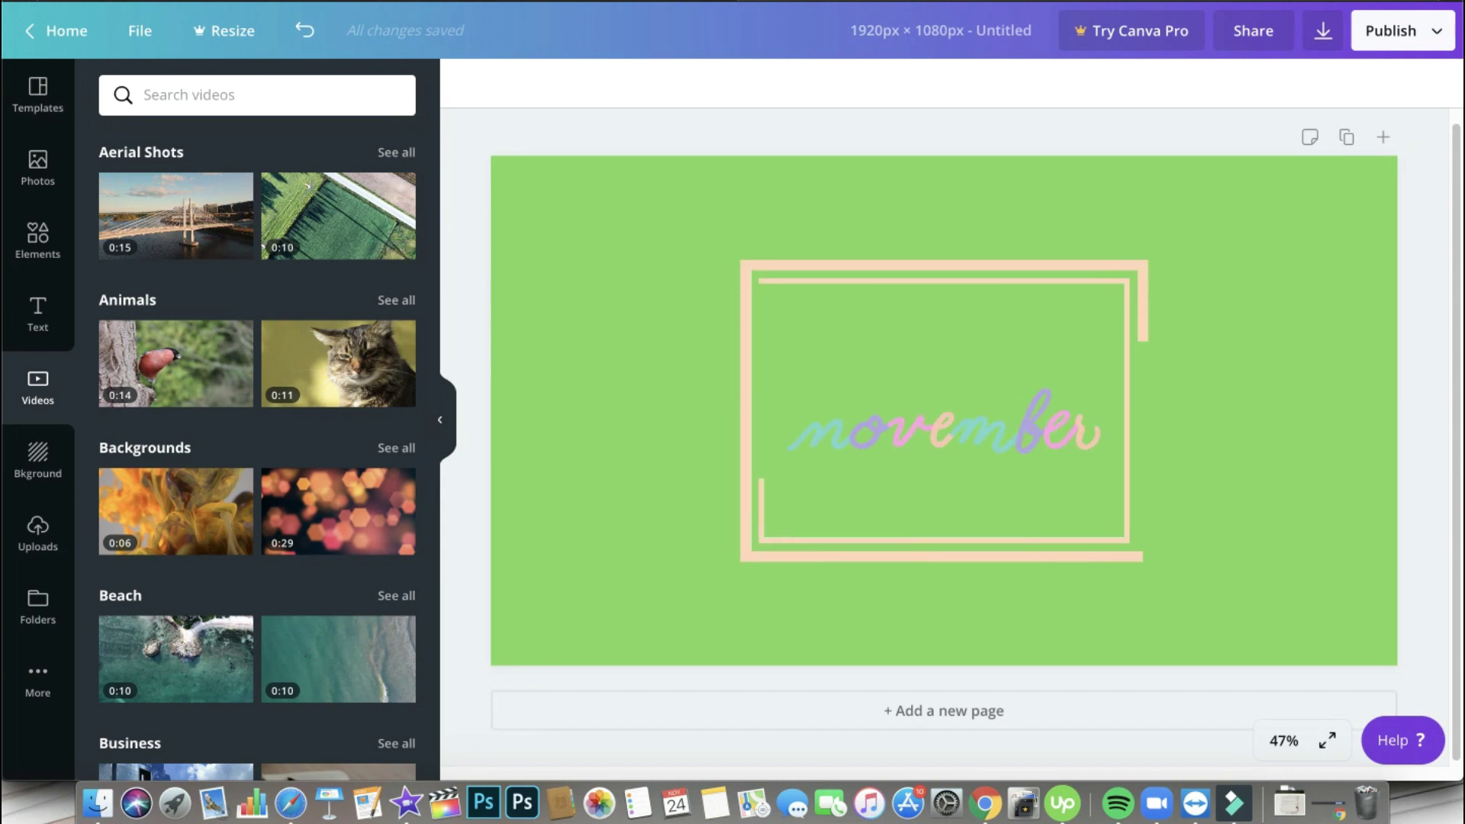
pyautogui.click(1323, 30)
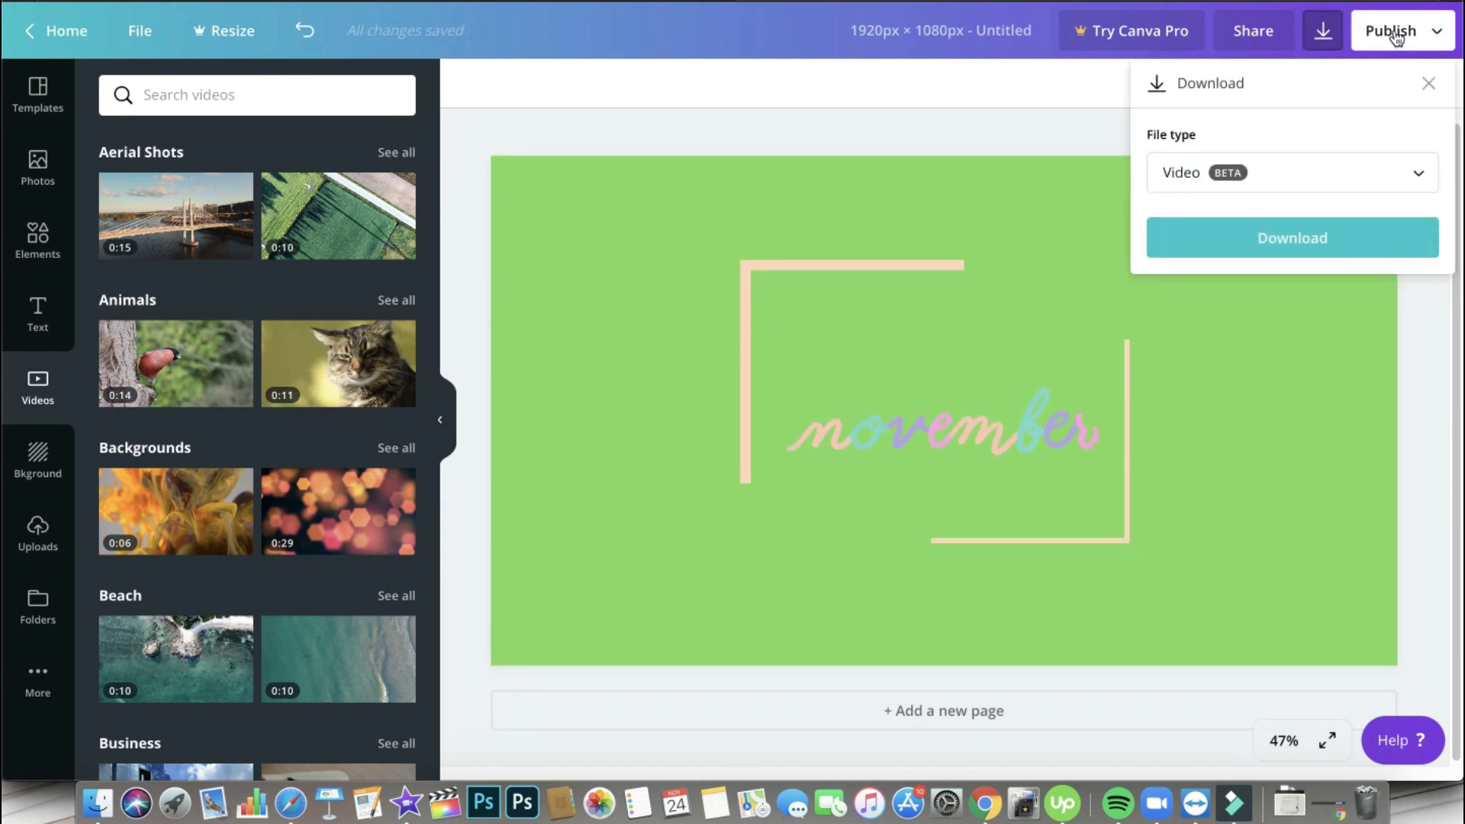
pyautogui.click(1389, 298)
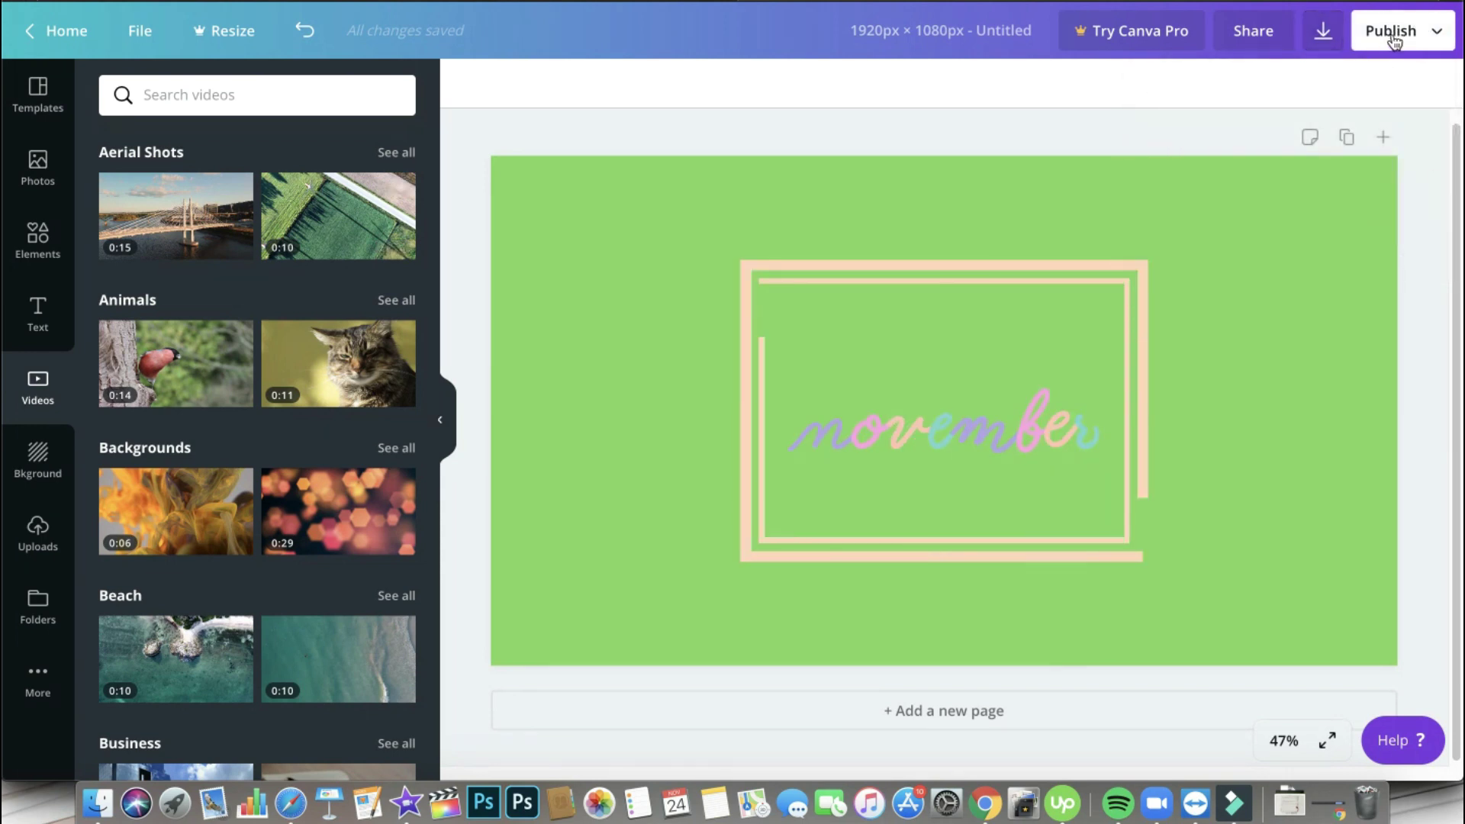
pyautogui.click(1323, 47)
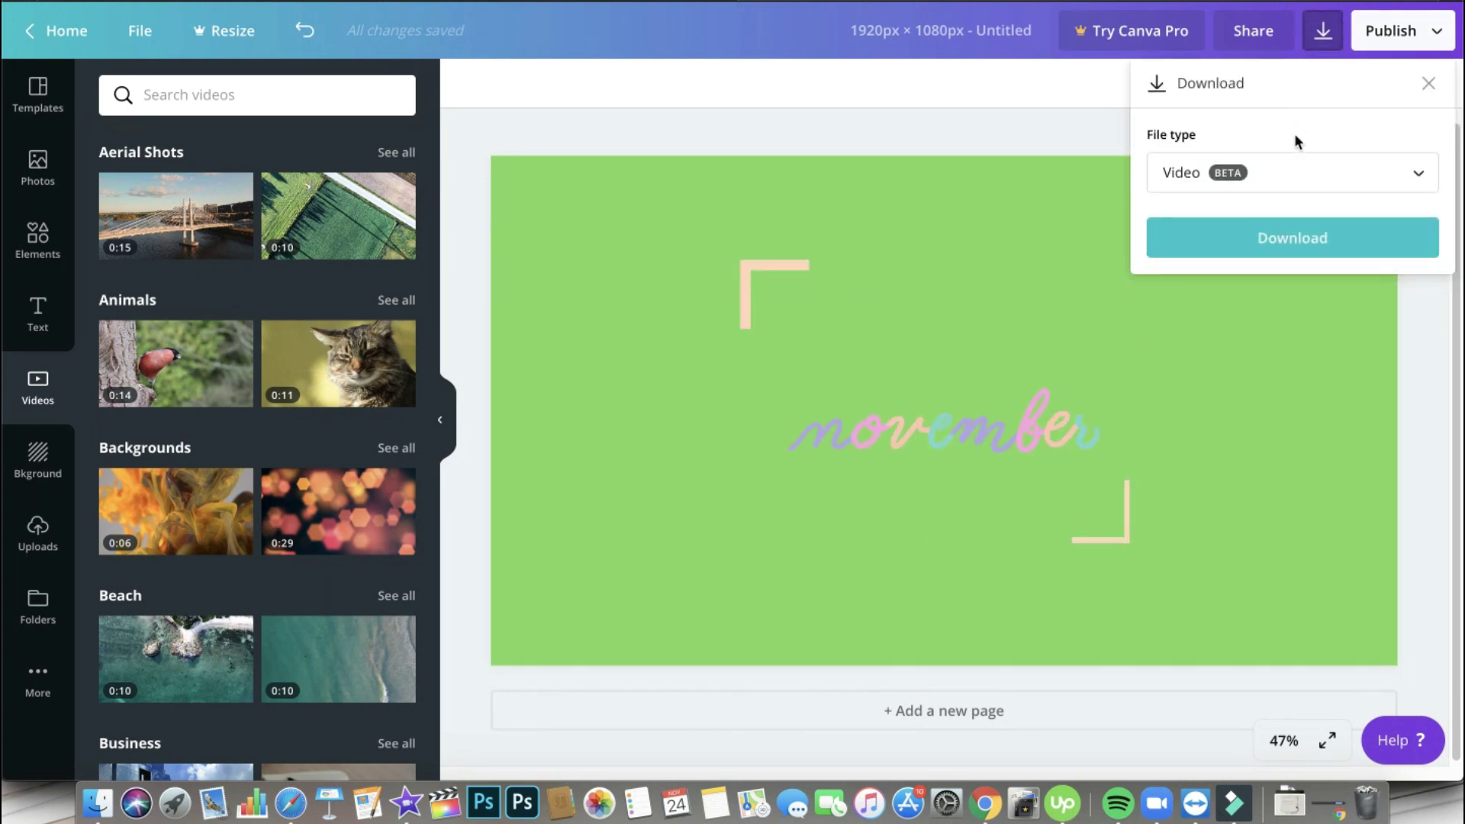
pyautogui.click(1285, 238)
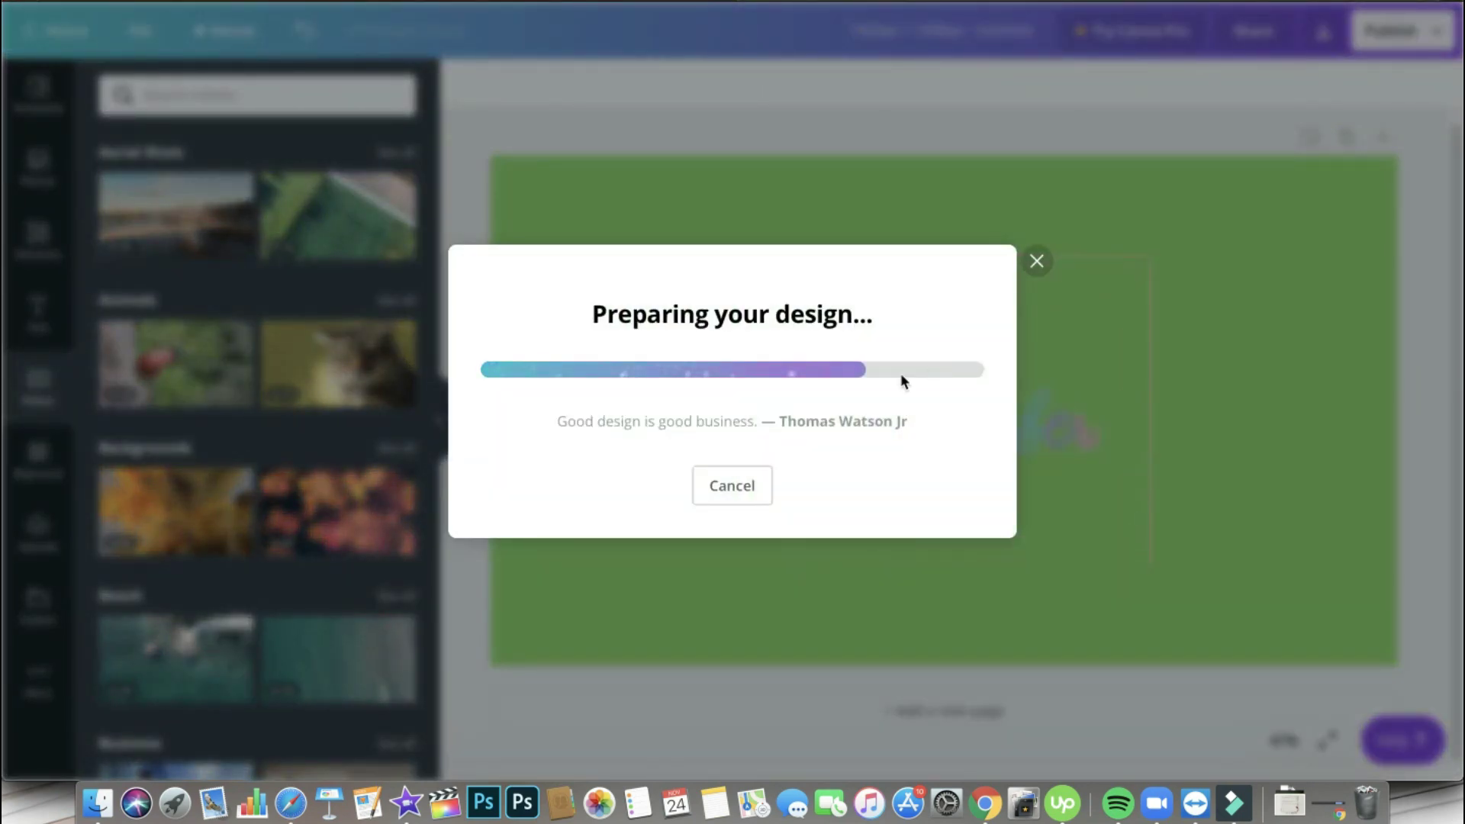
# Bring iMovie's My Movie 6 project to the front after checking Filmora
pyautogui.click(408, 810)
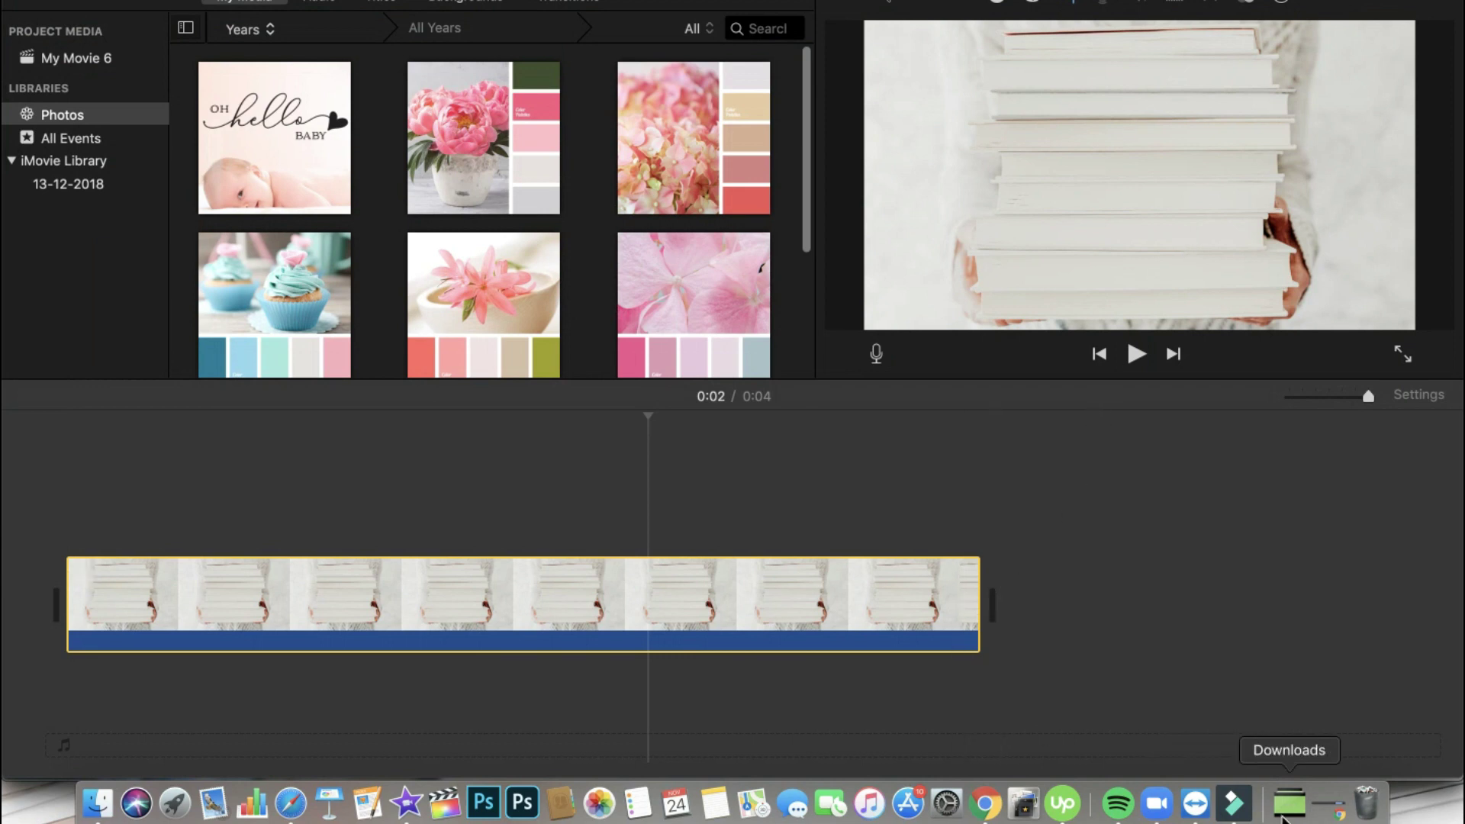
pyautogui.click(1234, 803)
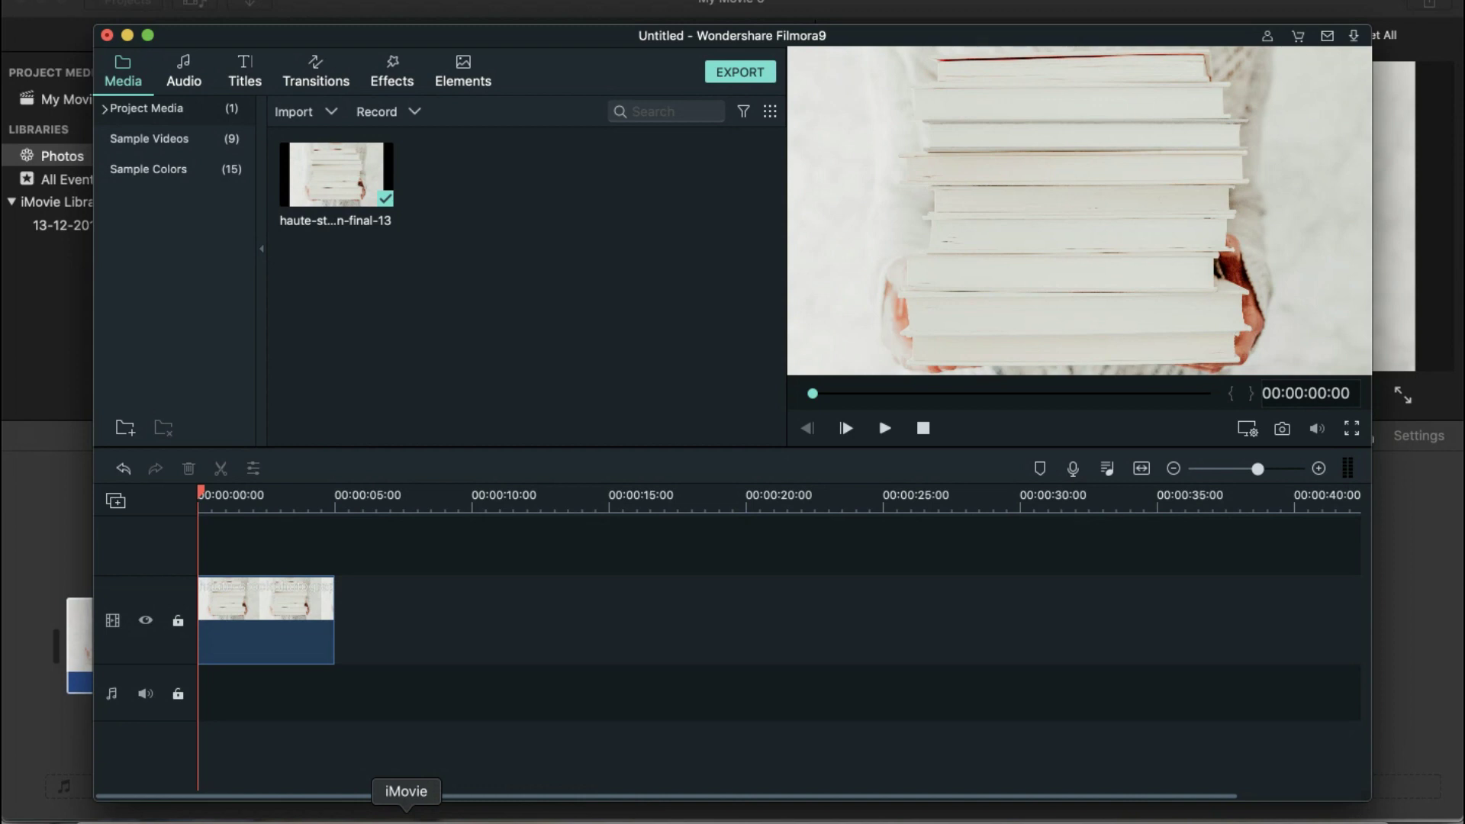
pyautogui.click(406, 818)
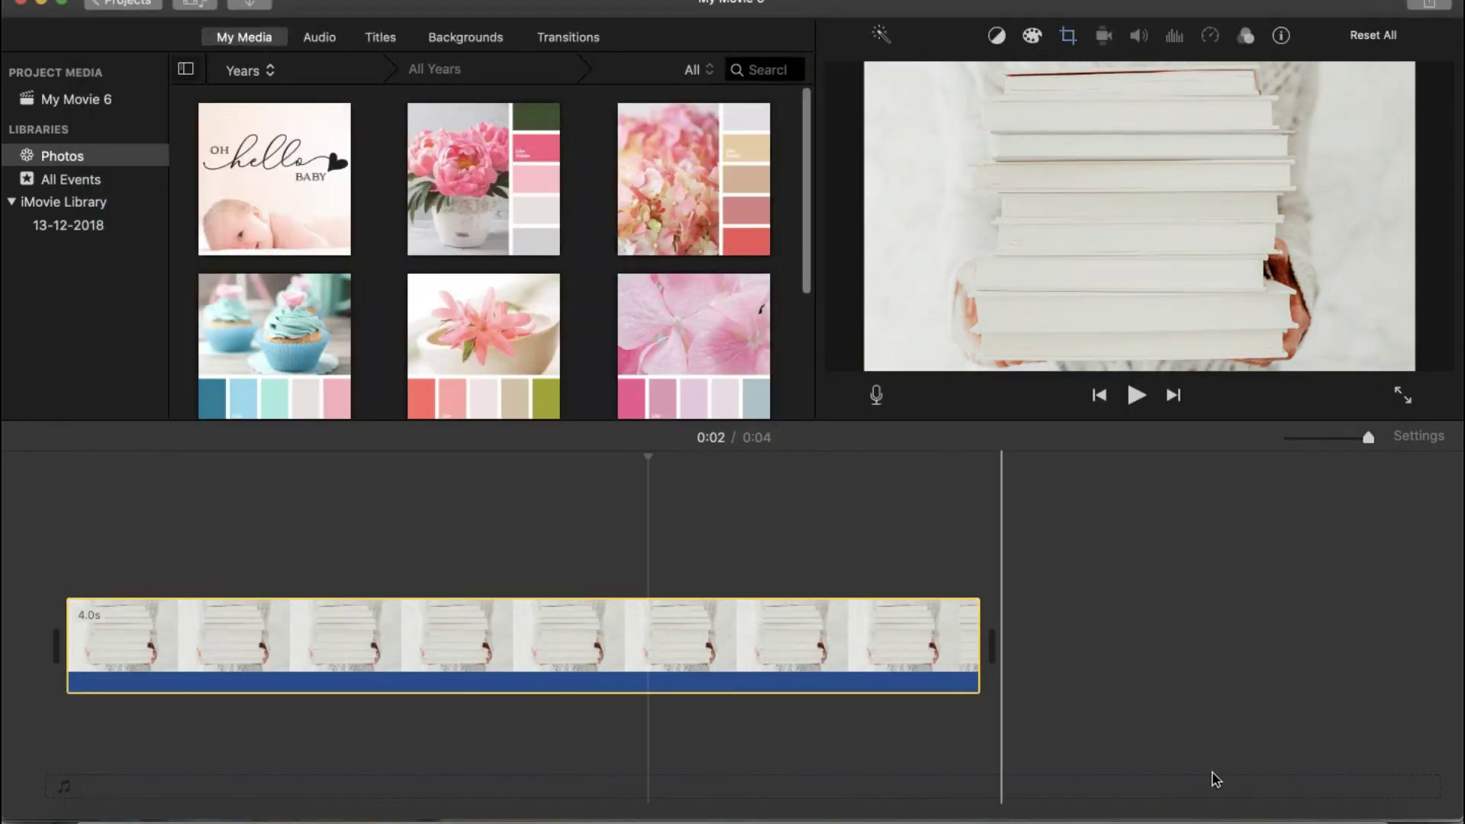
# Place Untitled design-5.mp4 above the books clip and trim it to 3.8 s
pyautogui.click(1289, 819)
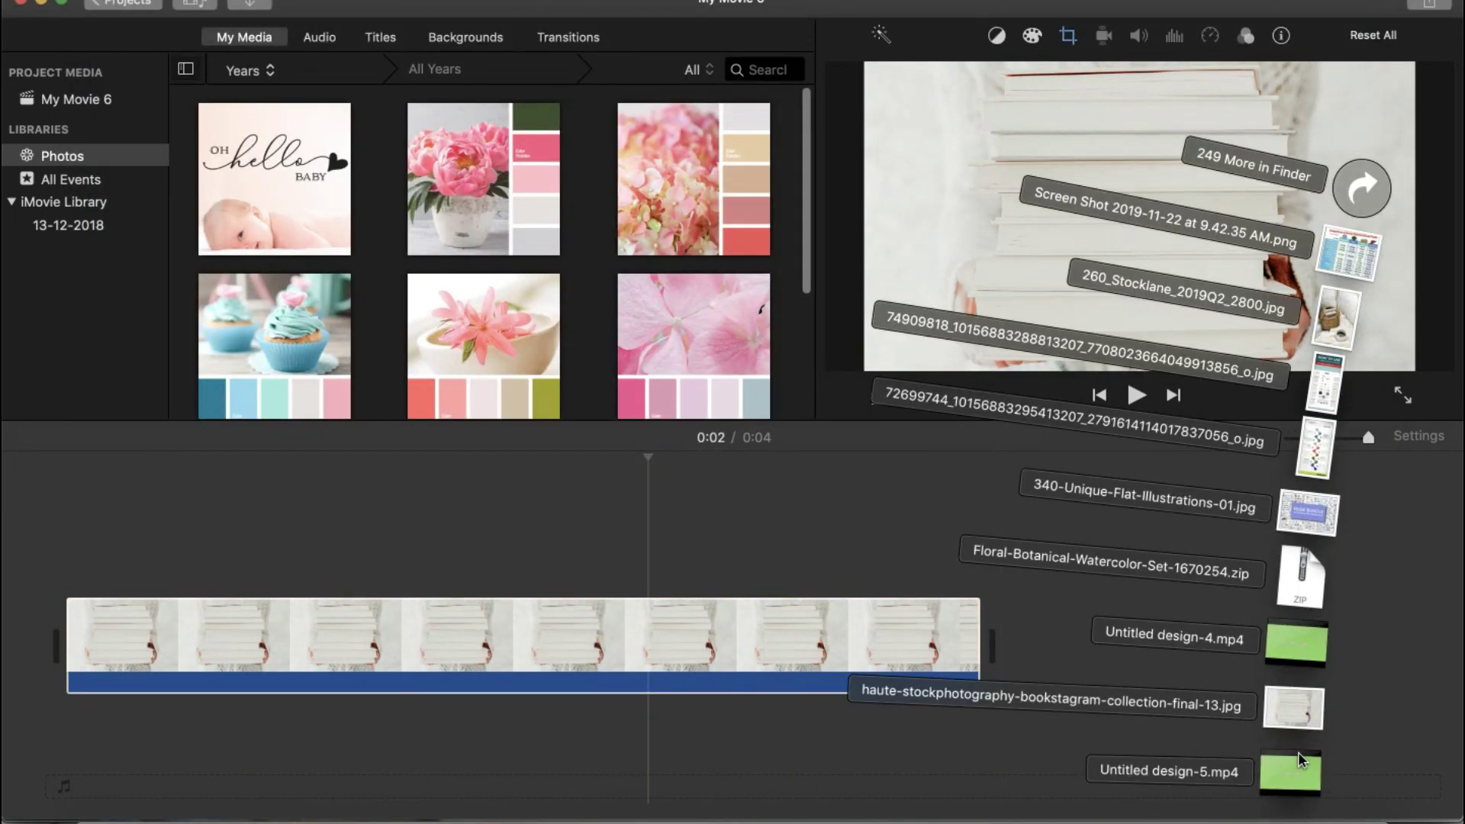
pyautogui.moveTo(1297, 785); pyautogui.dragTo(65, 552)
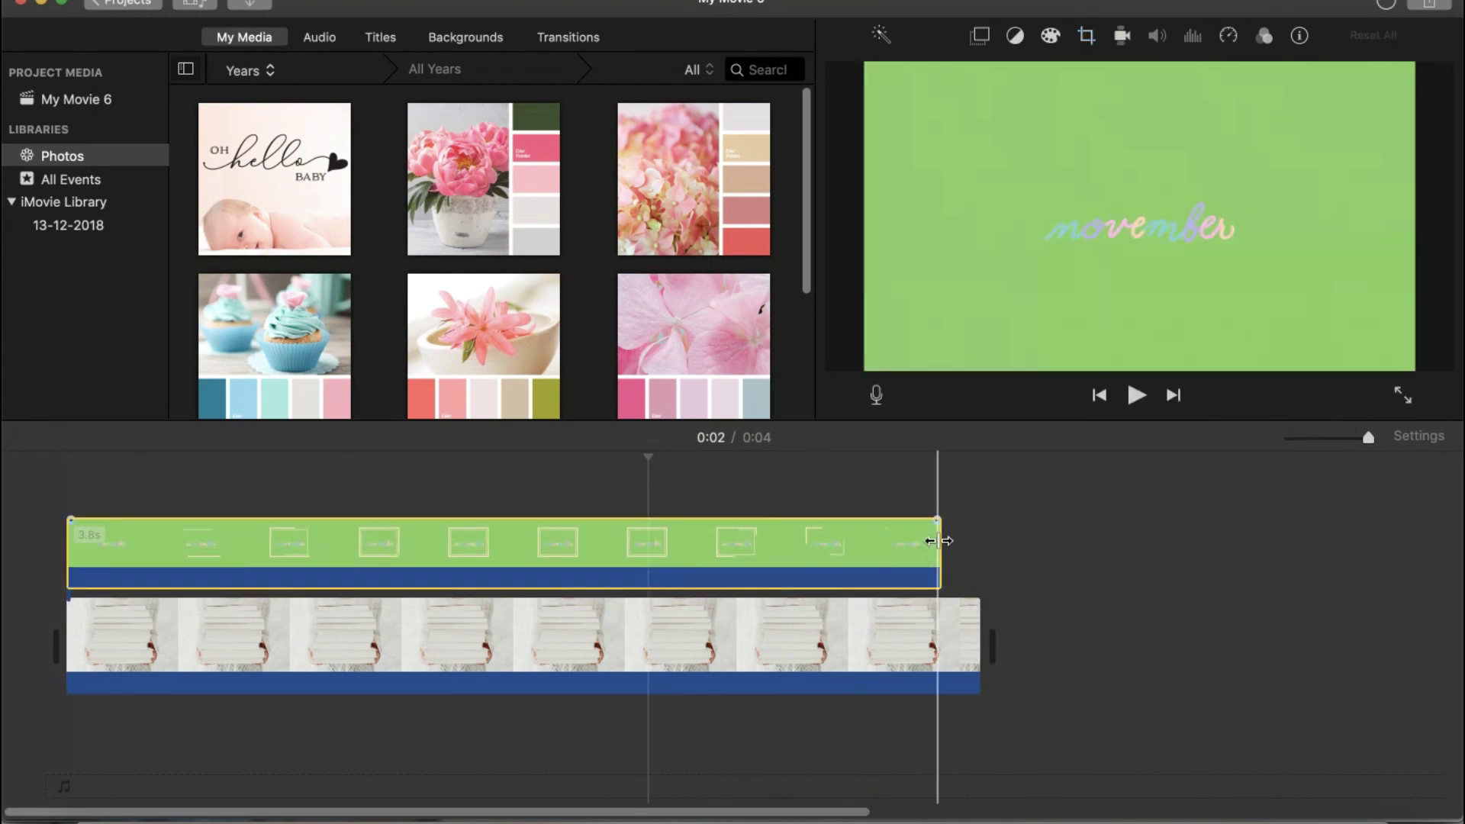
pyautogui.moveTo(938, 543); pyautogui.dragTo(971, 544)
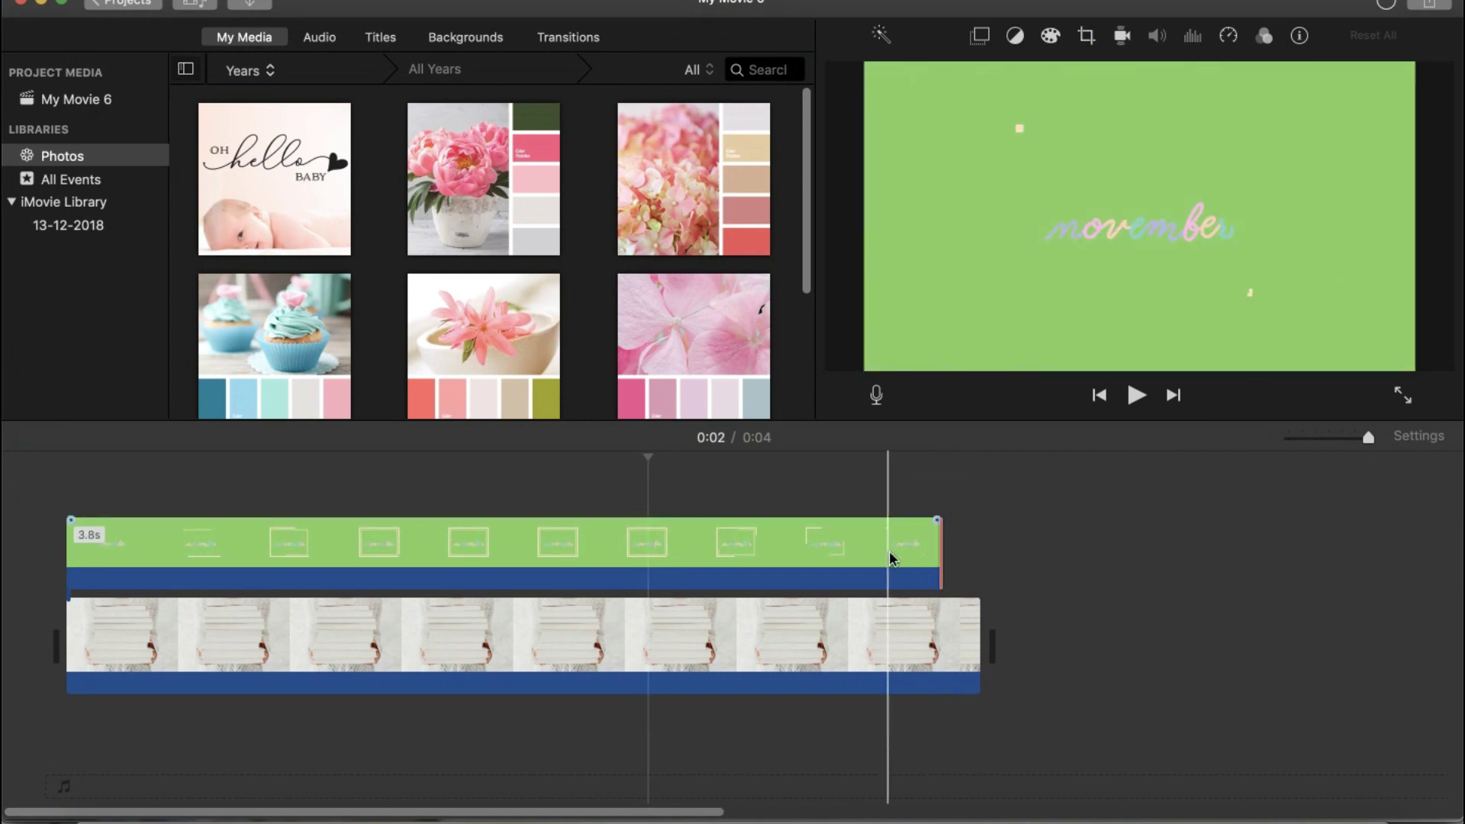
pyautogui.click(189, 543)
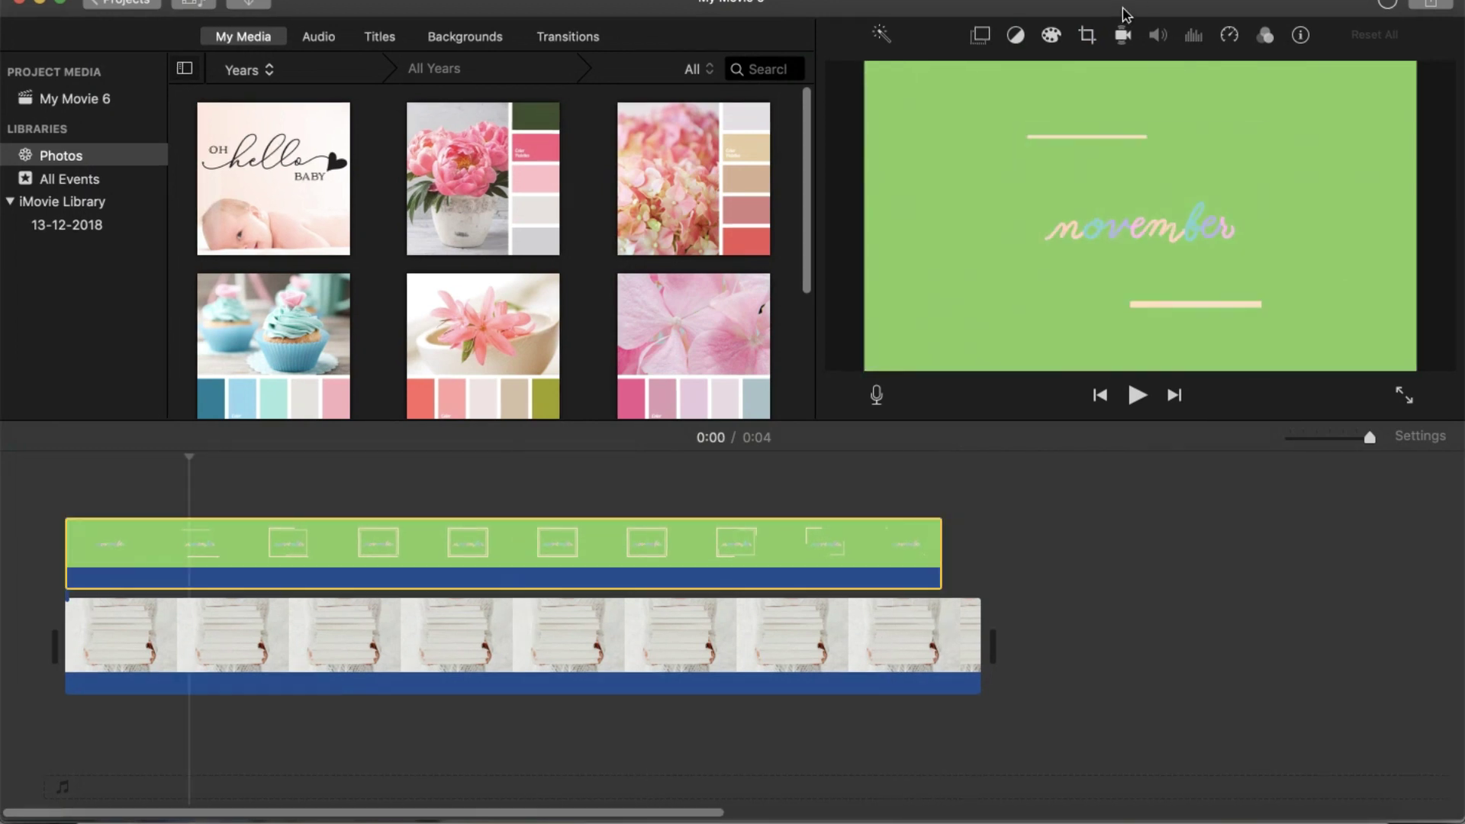
# Set the november overlay to Green/Blue Screen and preview the keyed composite
pyautogui.click(693, 526)
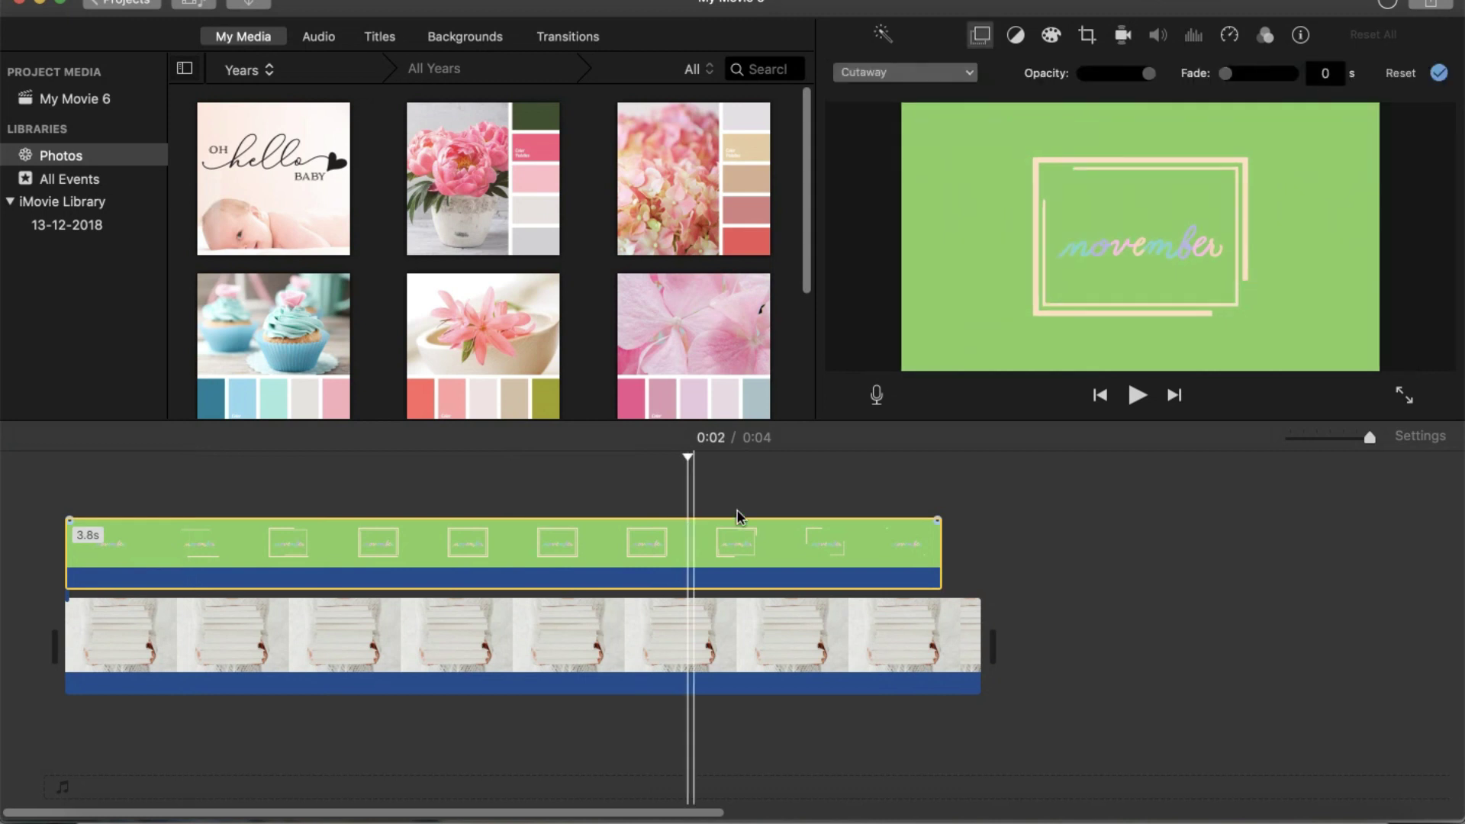
pyautogui.click(932, 73)
pyautogui.click(1006, 76)
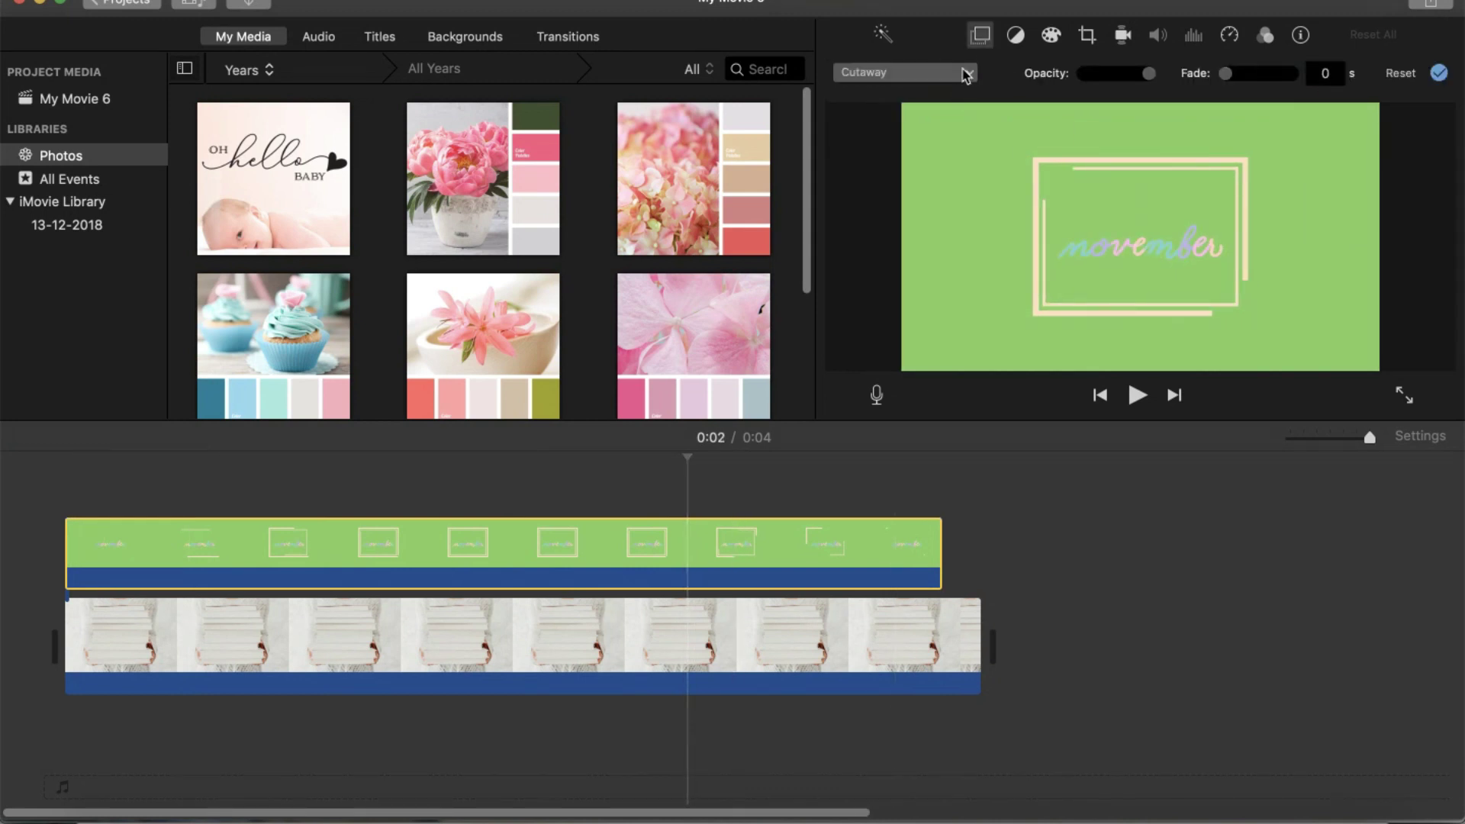
pyautogui.click(957, 76)
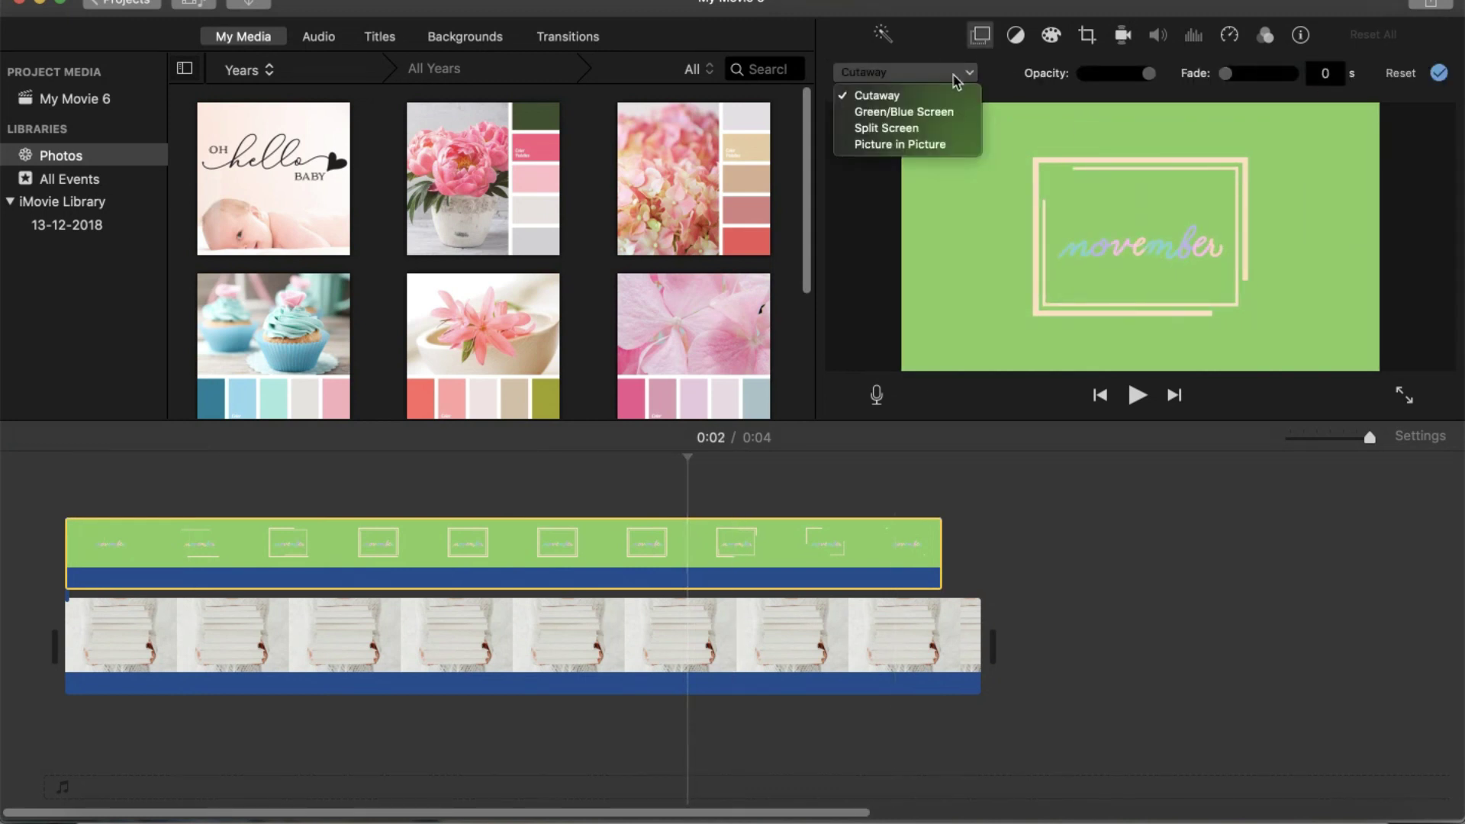
pyautogui.click(897, 116)
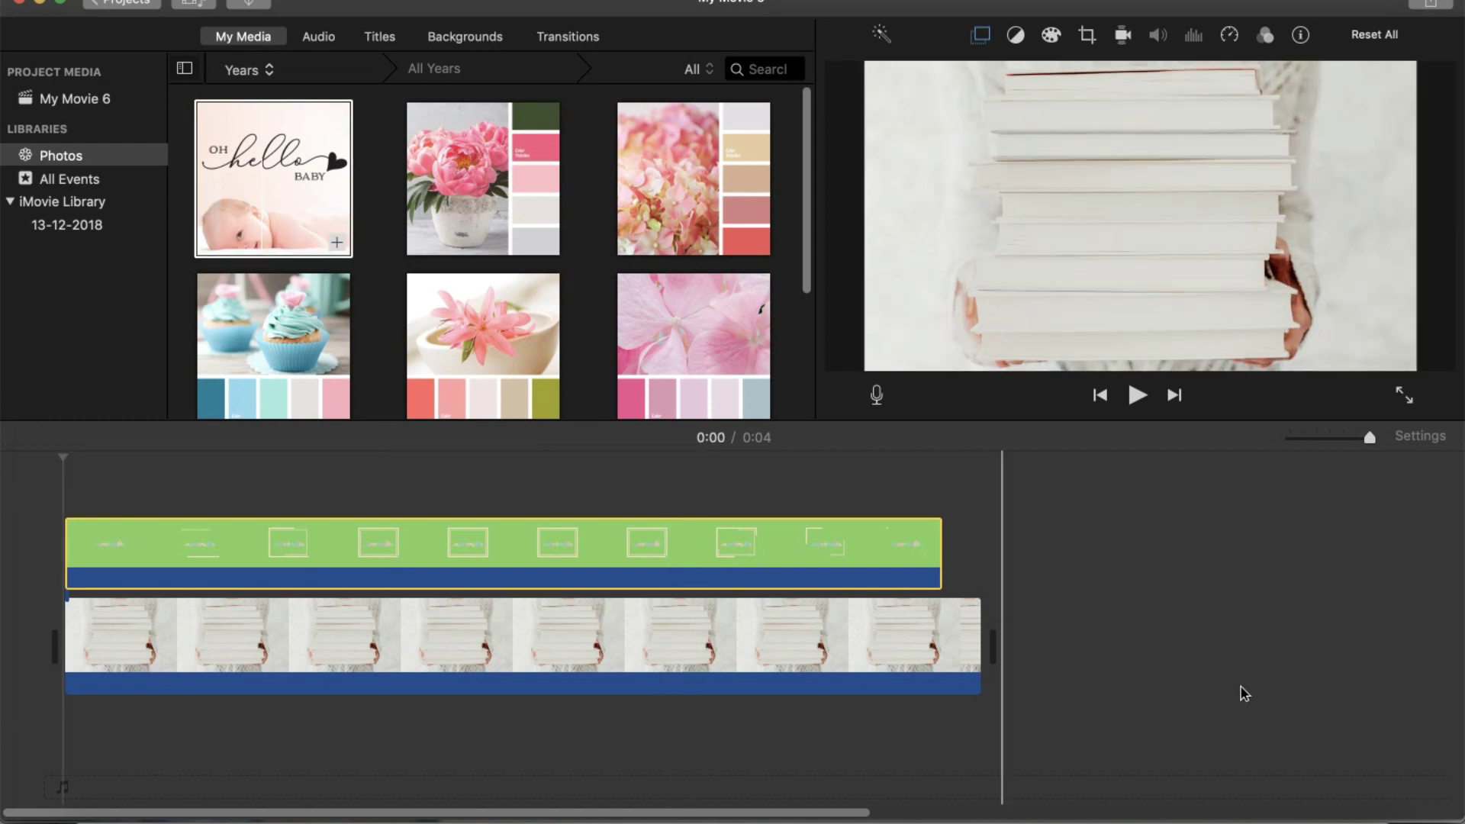
pyautogui.press('Home')
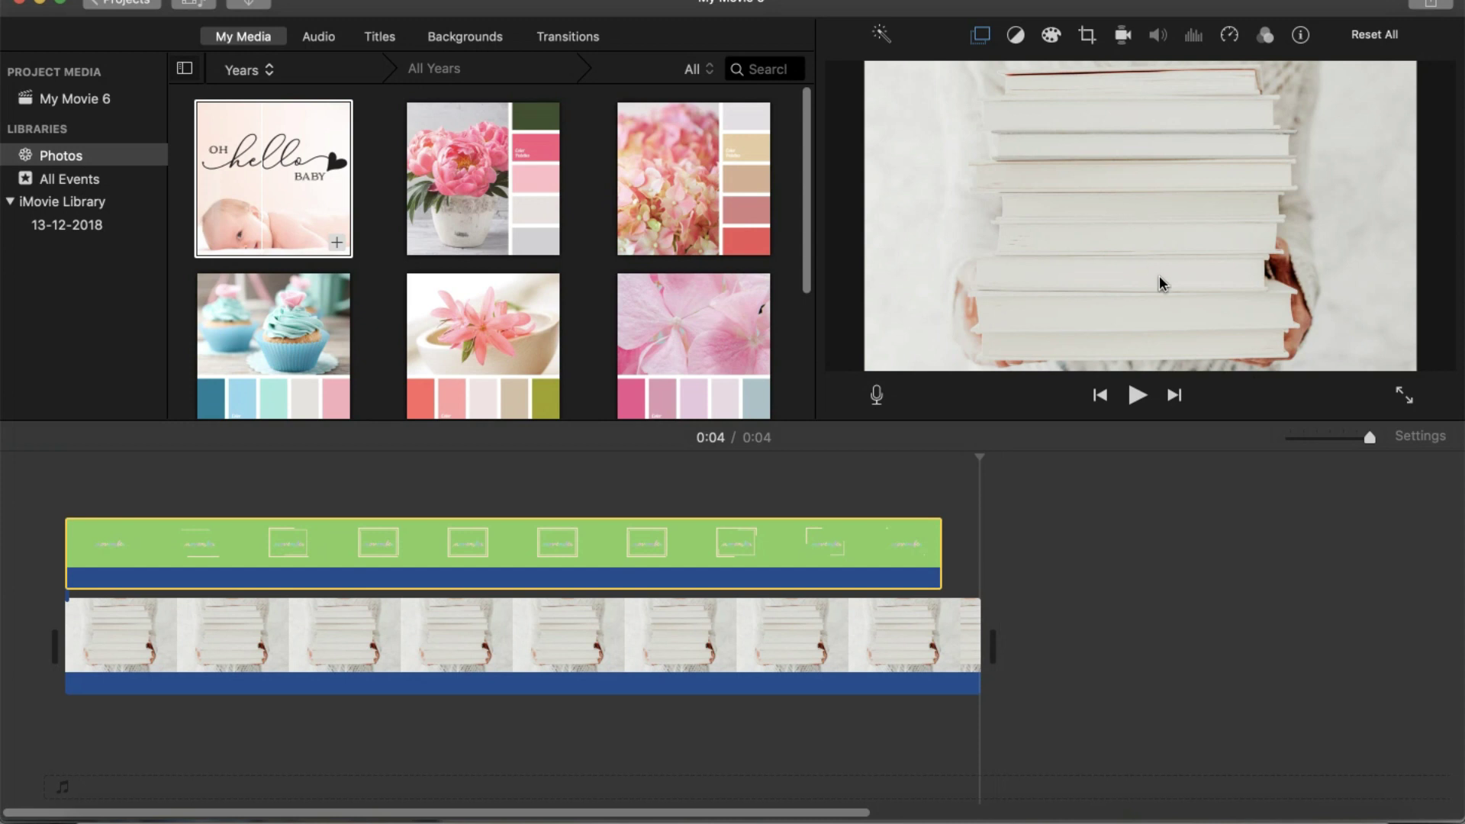
pyautogui.click(194, 474)
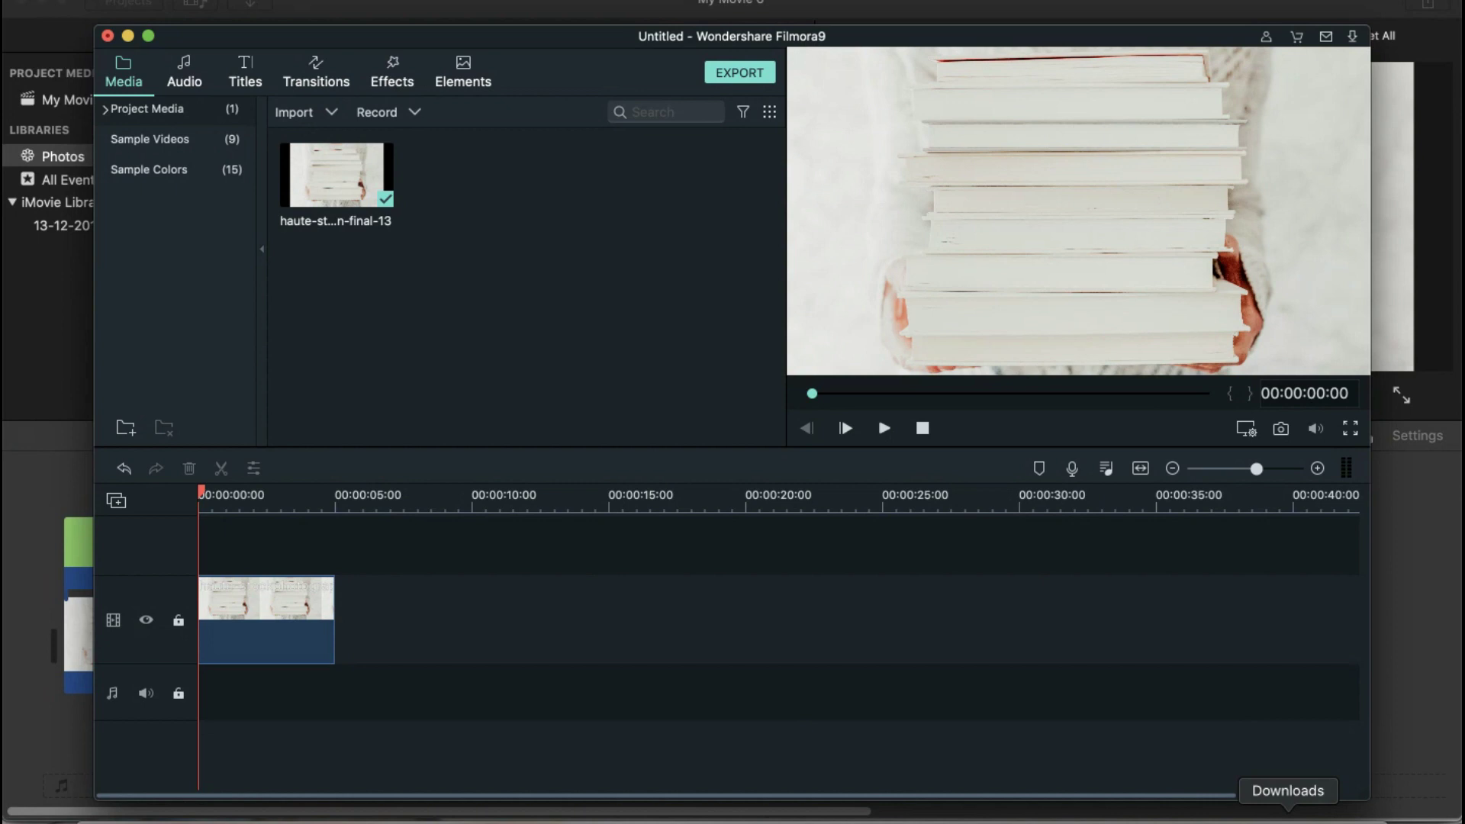
# Import Untitled design-5 from Downloads, place it above the books photo, and match project settings
pyautogui.click(1288, 815)
pyautogui.moveTo(1292, 638); pyautogui.dragTo(507, 268)
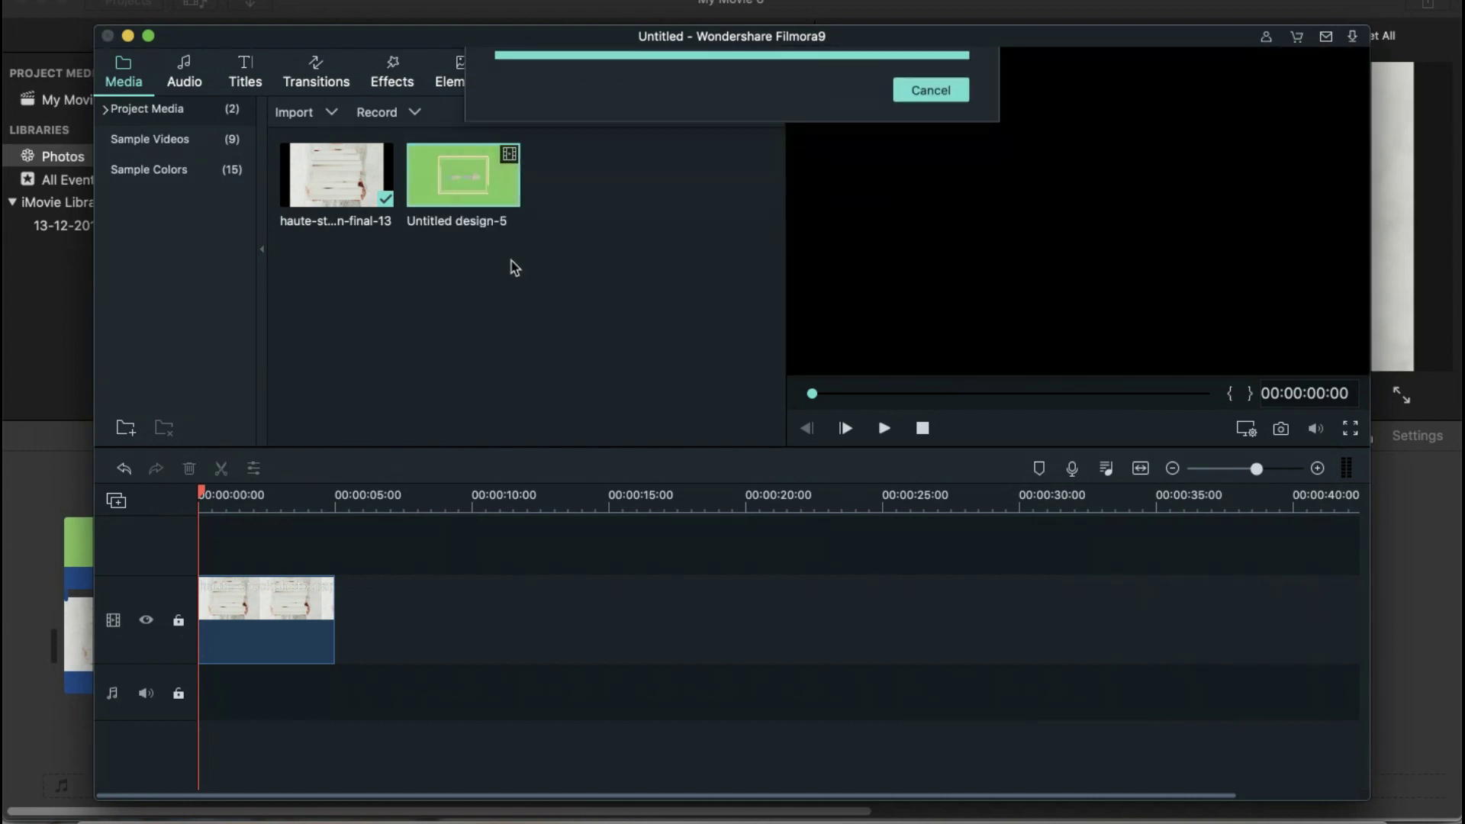
pyautogui.moveTo(443, 170); pyautogui.dragTo(206, 538)
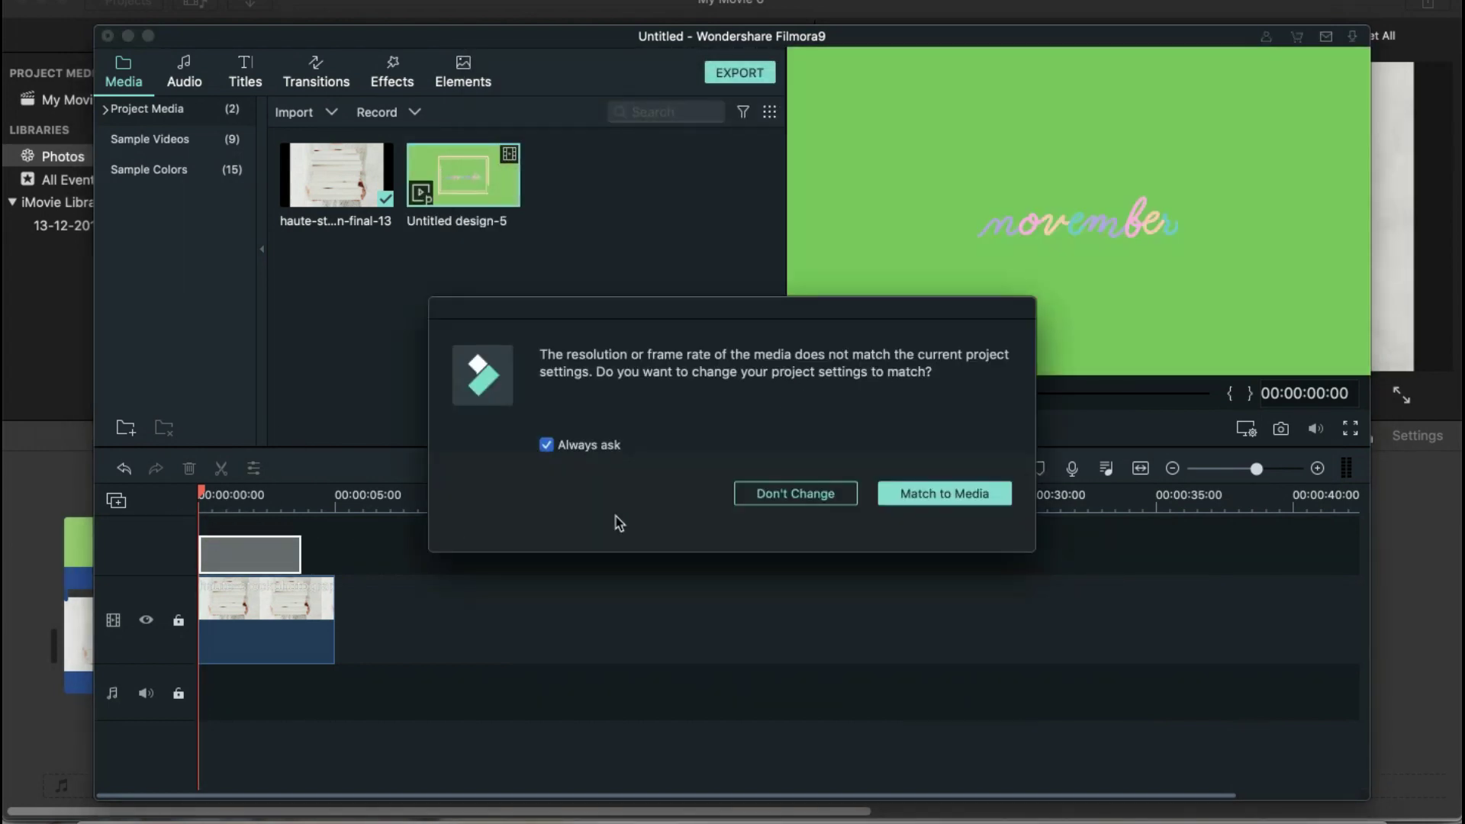
pyautogui.click(941, 502)
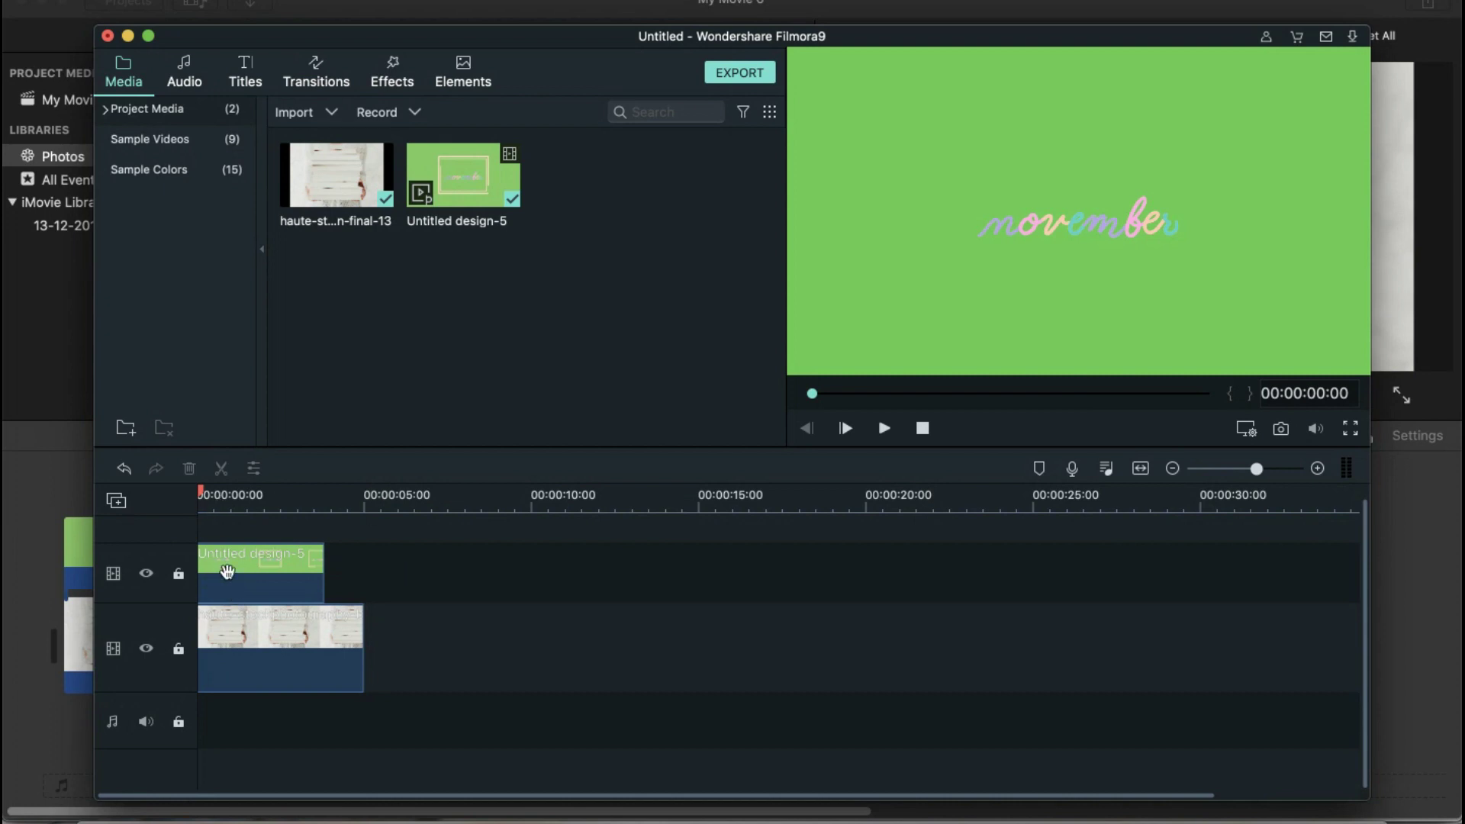
# Enable Chroma Key (Green Screen) on the november clip with Offset 9.0 and Tolerance 52.0
pyautogui.doubleClick(226, 573)
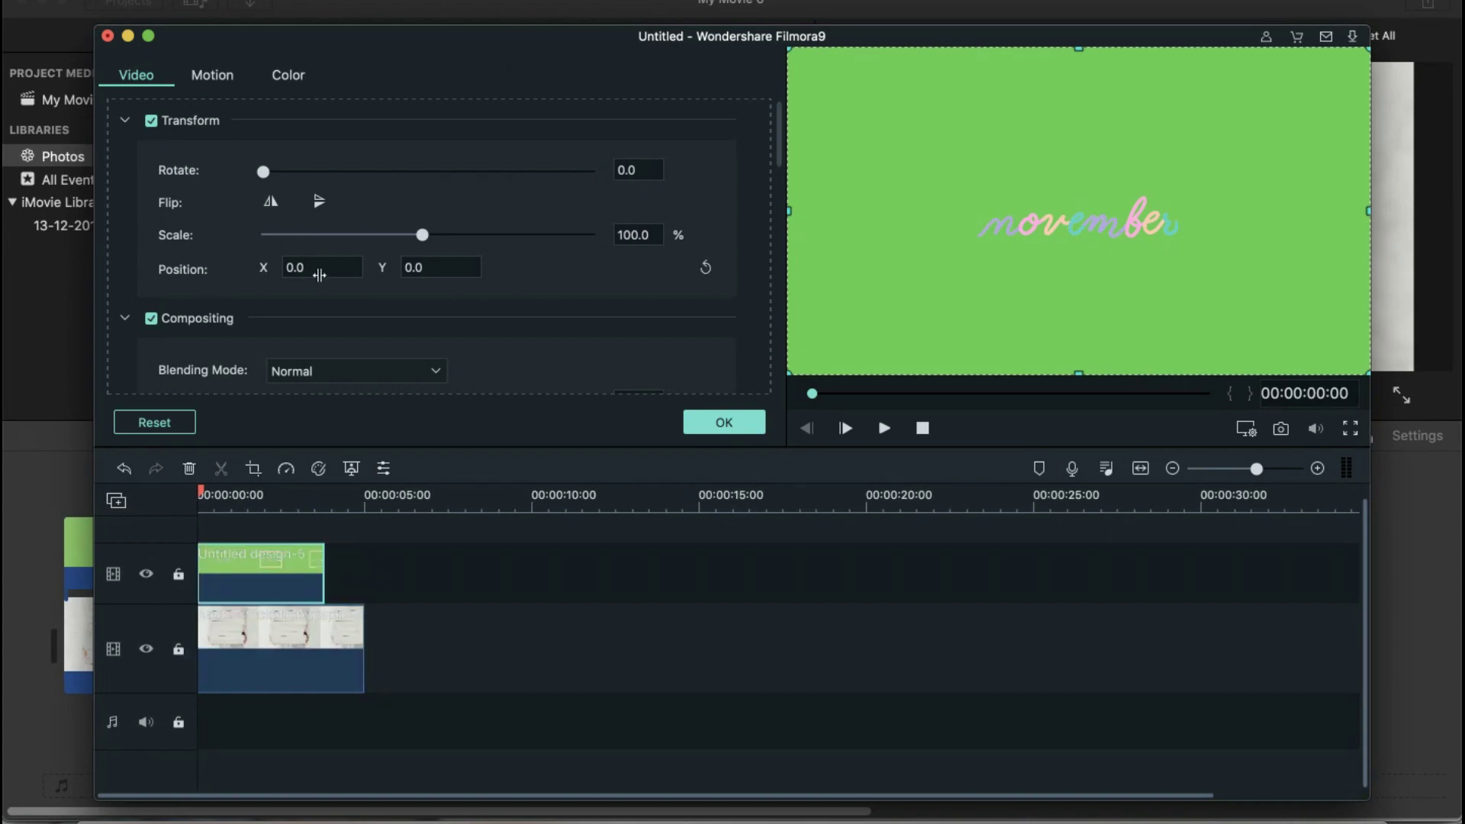
pyautogui.scroll(-5, 361, 296)
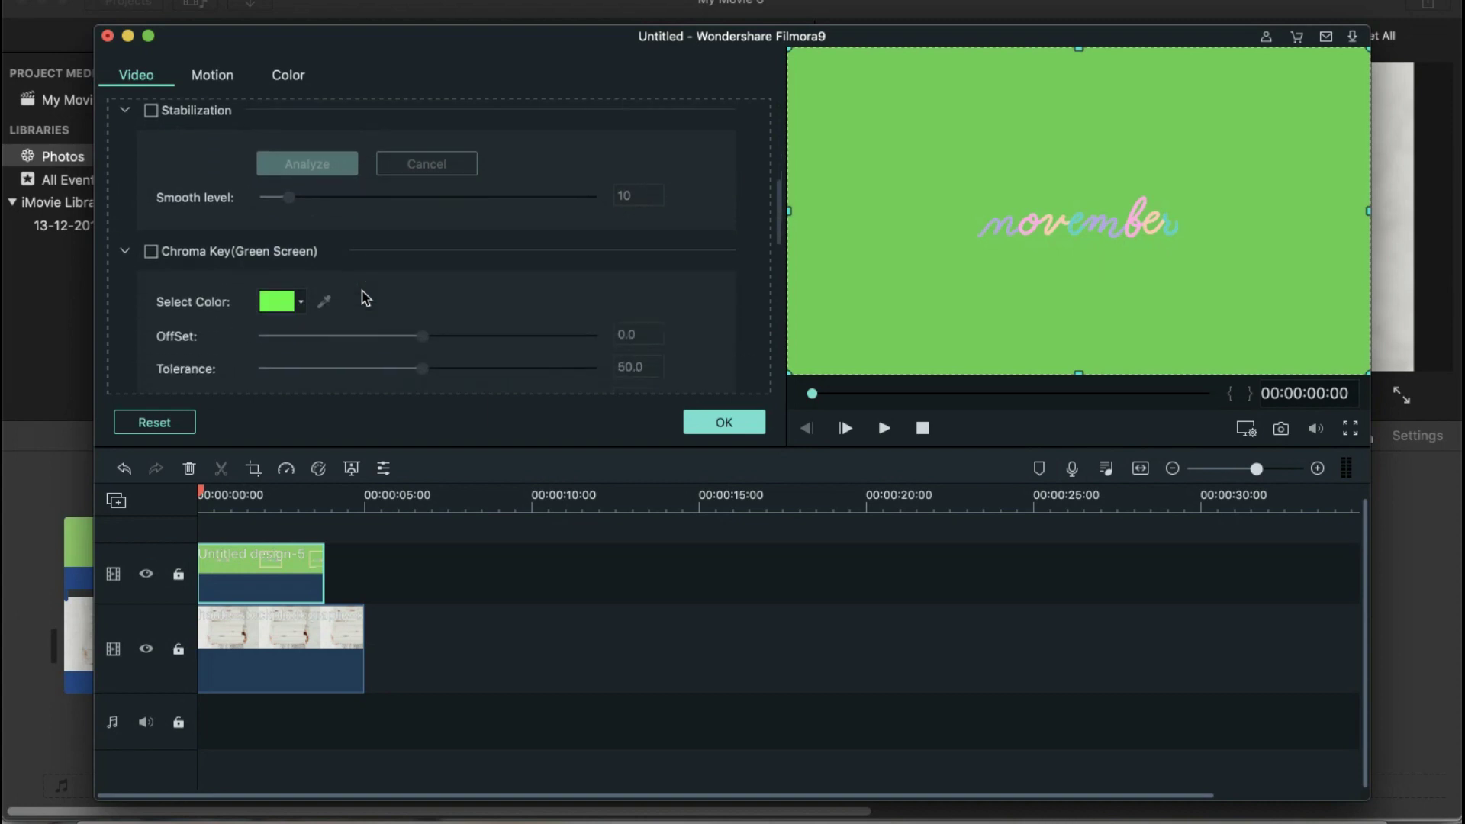
pyautogui.scroll(-3, 362, 296)
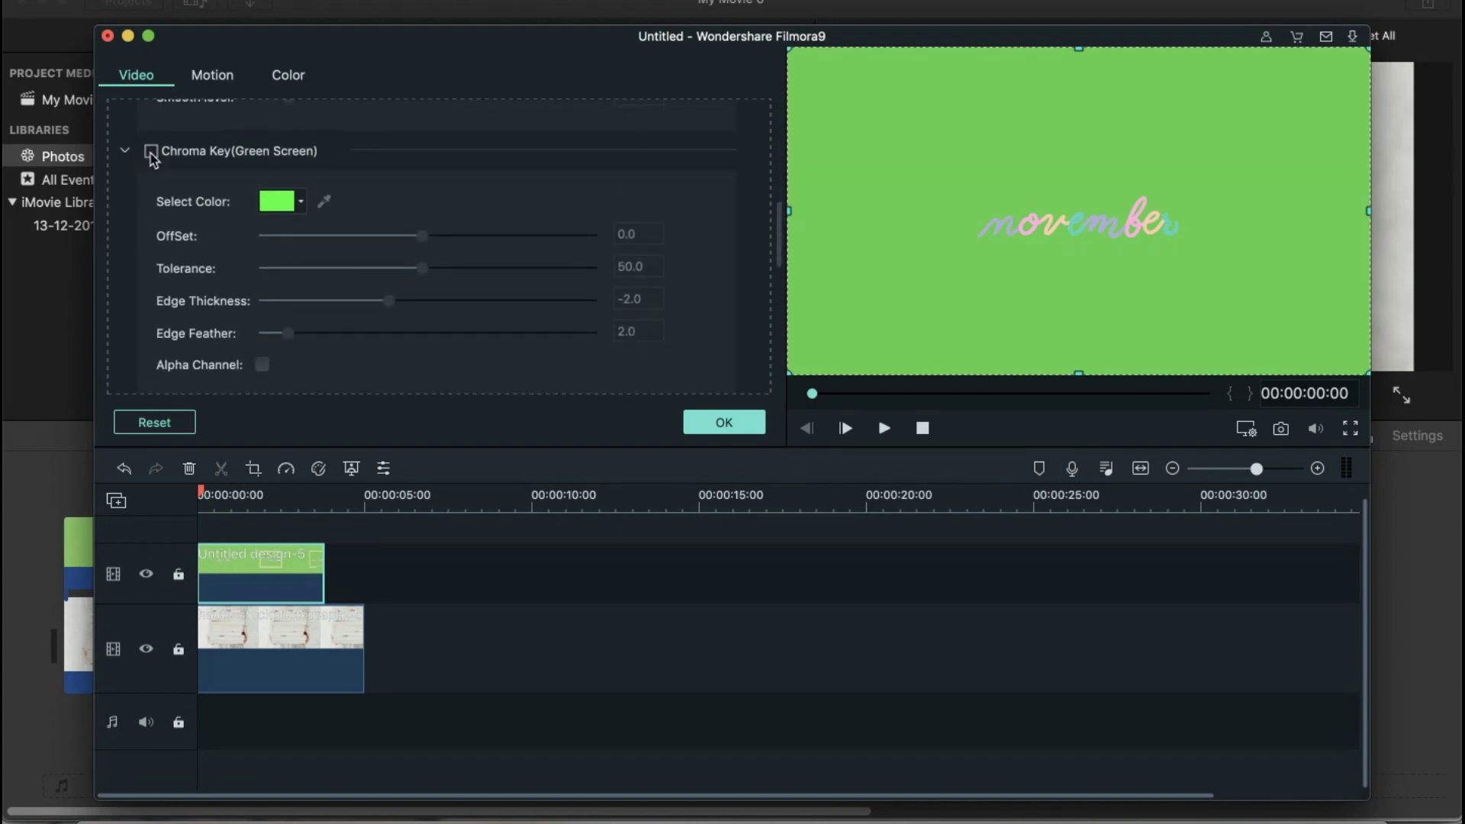
pyautogui.click(152, 152)
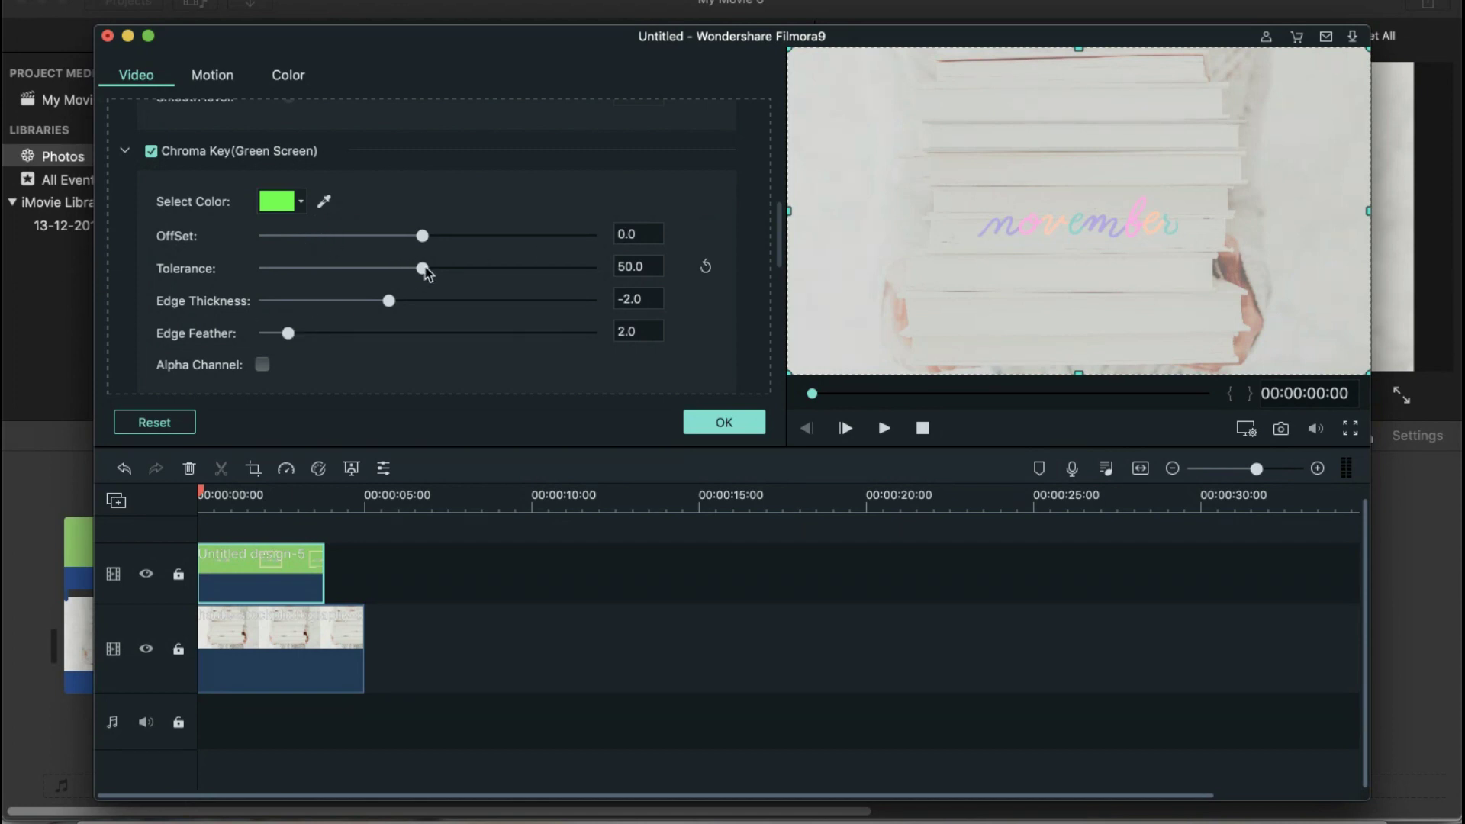
pyautogui.moveTo(423, 269); pyautogui.dragTo(440, 241)
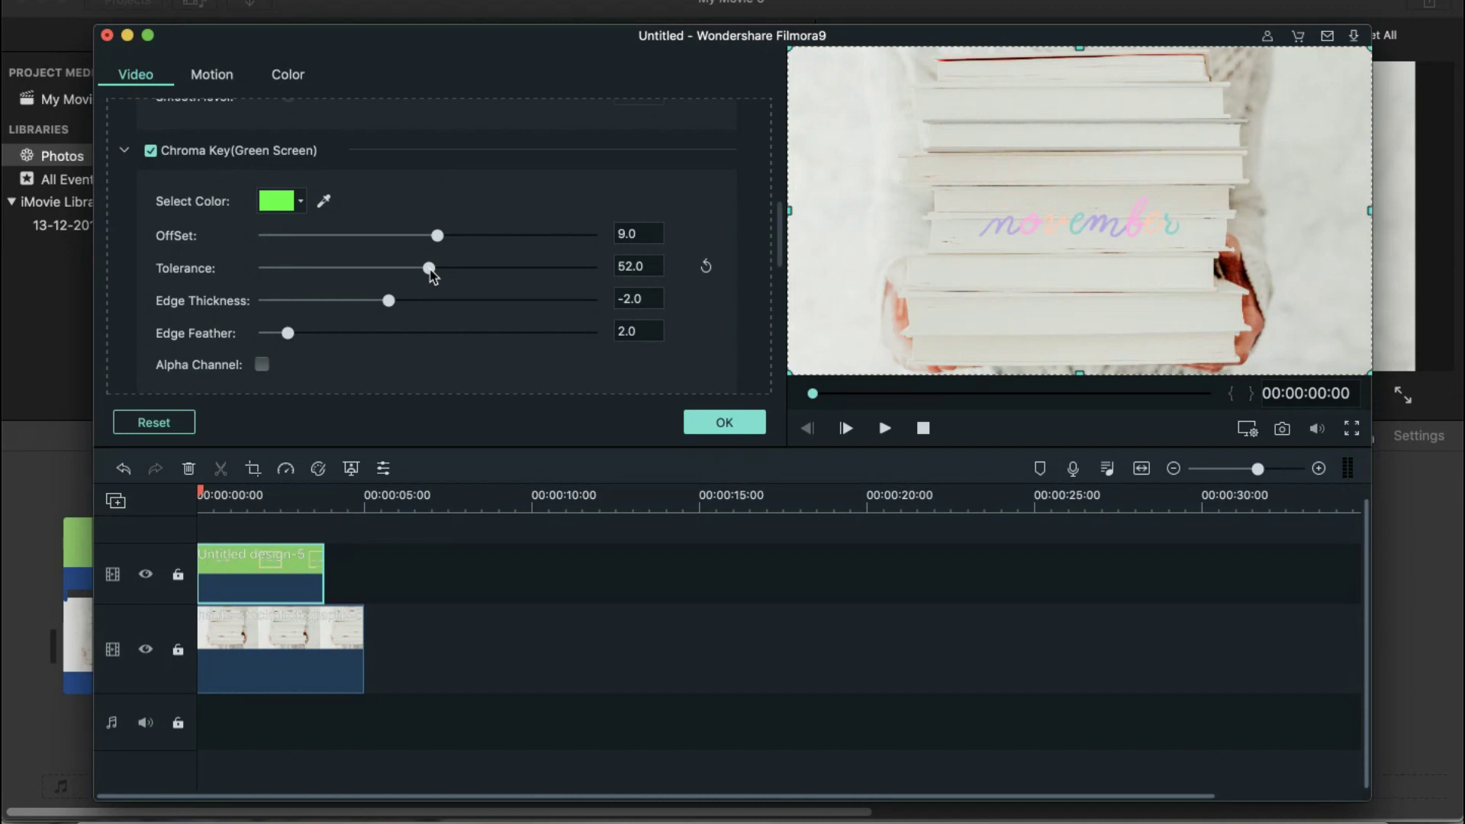
# Confirm the chroma key settings and play the composite through to 00:00:05:00
pyautogui.click(741, 422)
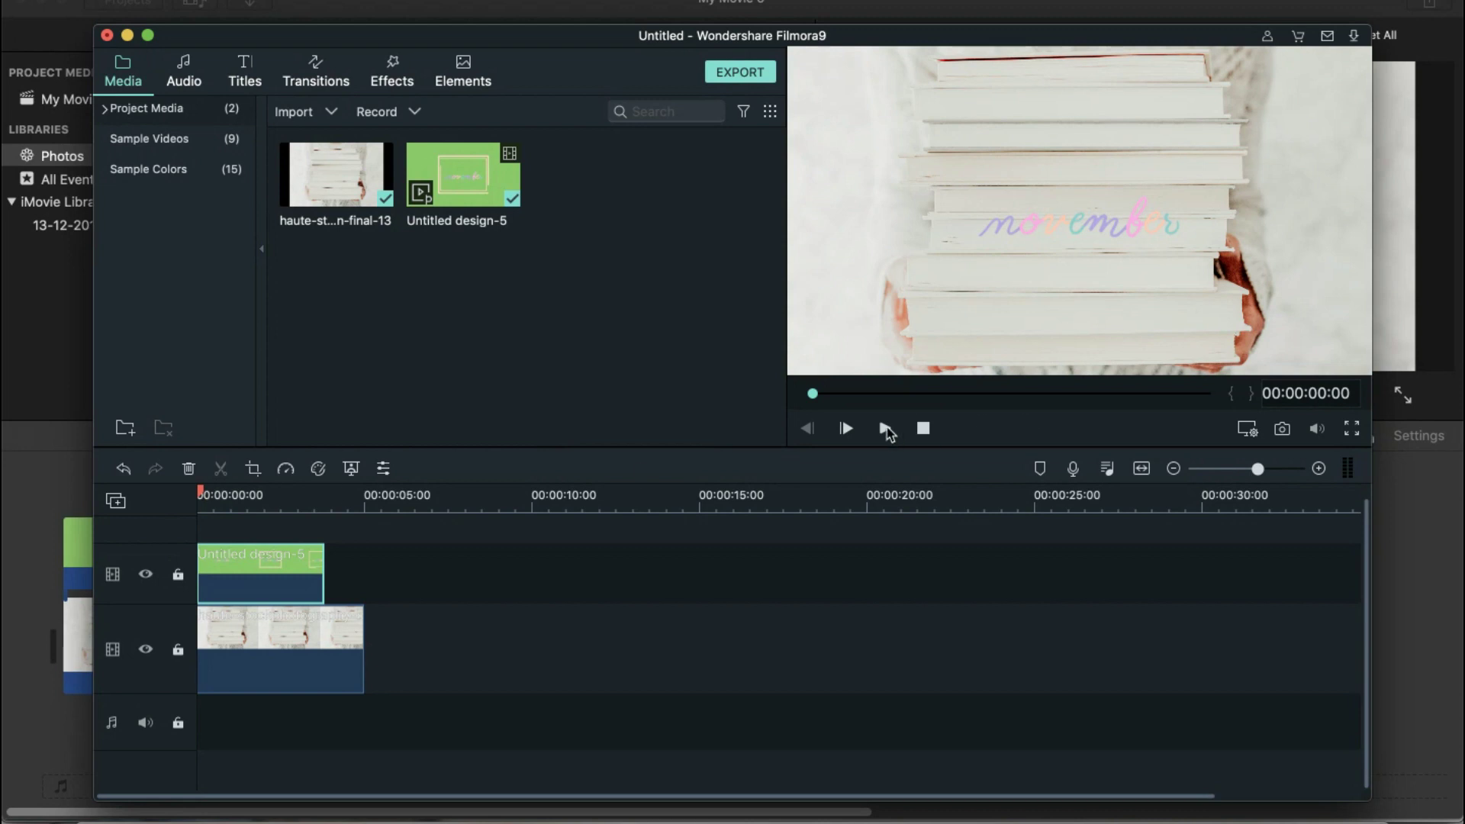
pyautogui.click(886, 429)
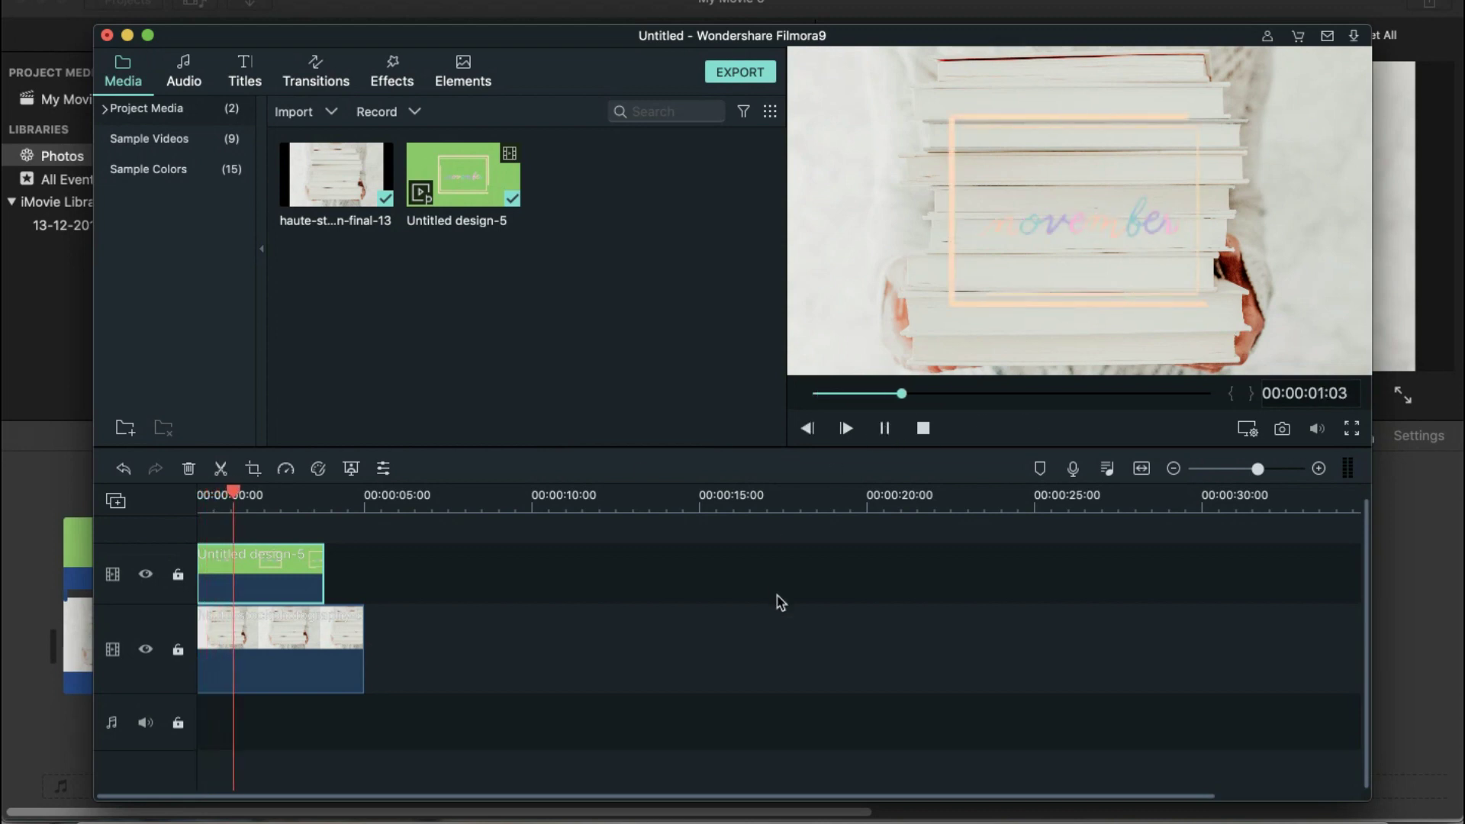